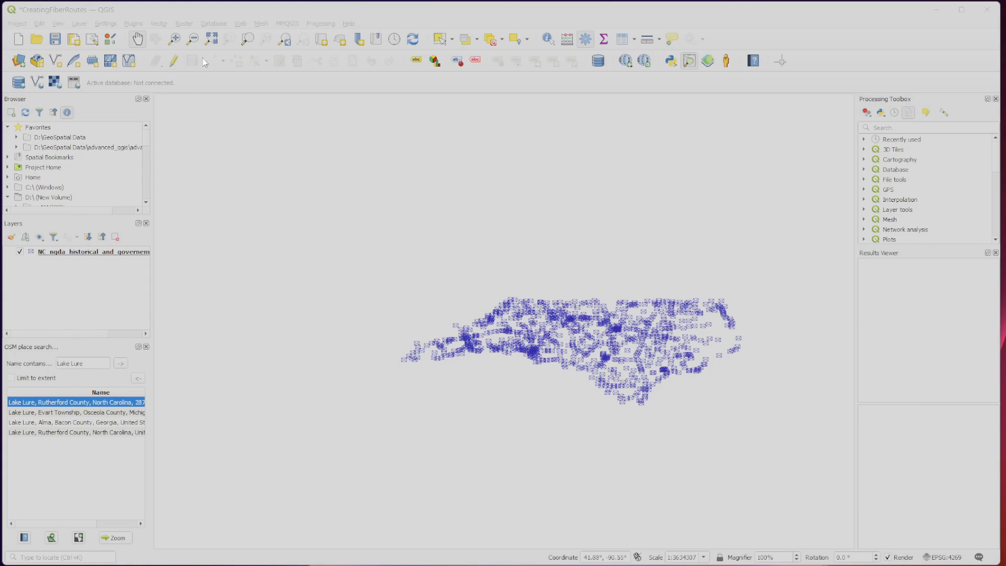
Add the OSM Standard basemap from QuickMapServices to the project
left_click(268, 17)
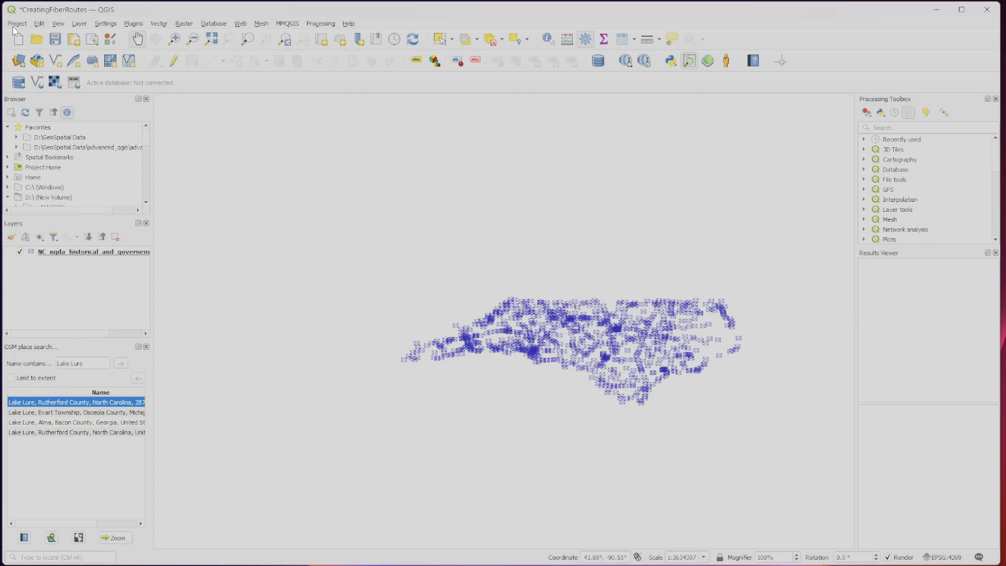
left_click(239, 25)
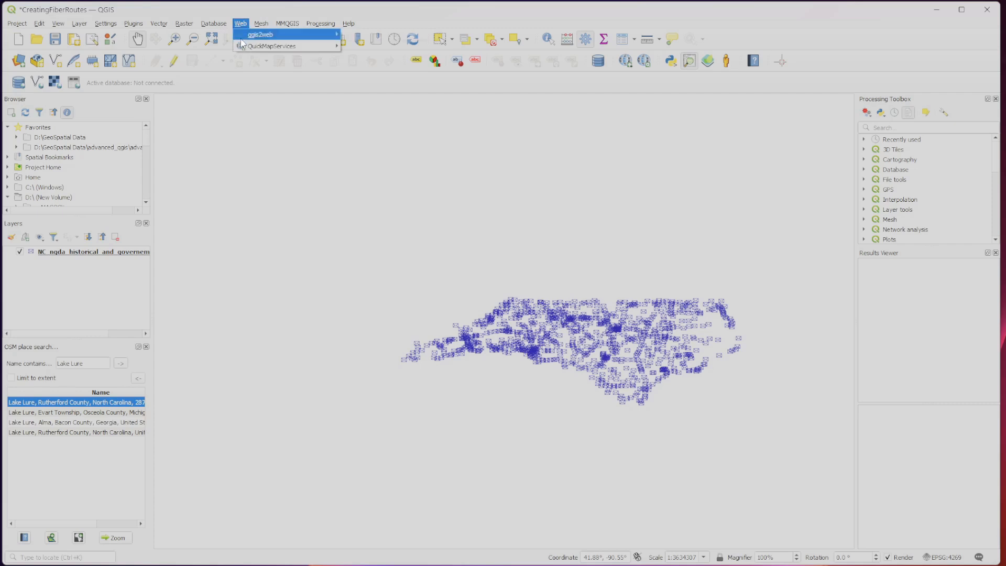
mouse_move(277, 47)
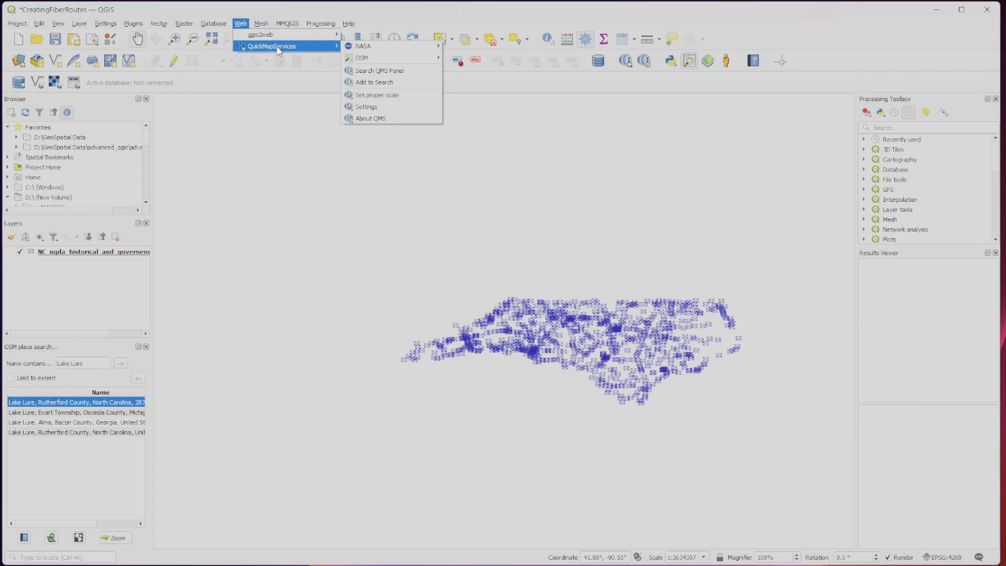
mouse_move(359, 62)
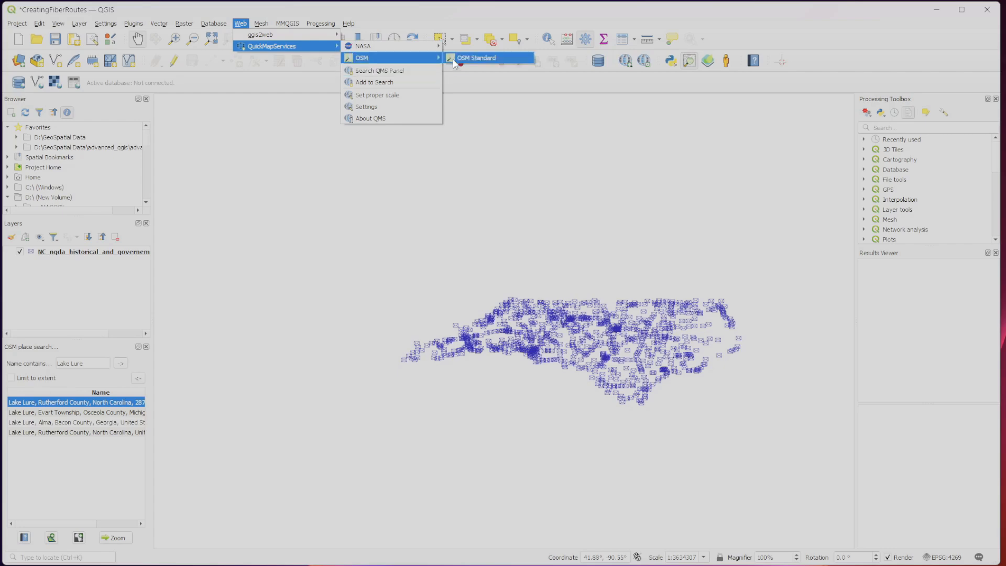
left_click(474, 57)
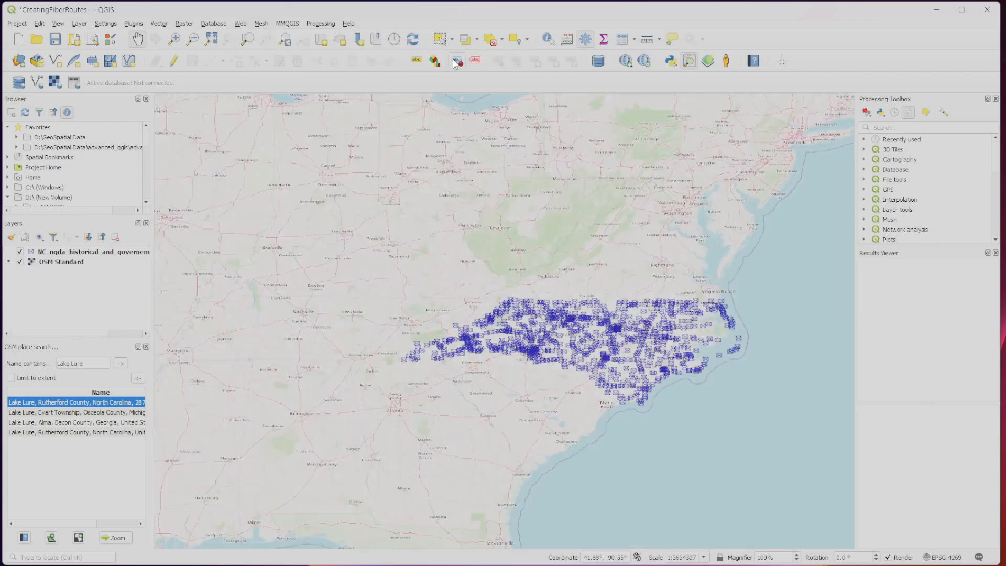
Zoom the map to the Lake Lure, Rutherford County, North Carolina search result and bring the lake's northern arm into view
scroll(504, 354, "down", 2)
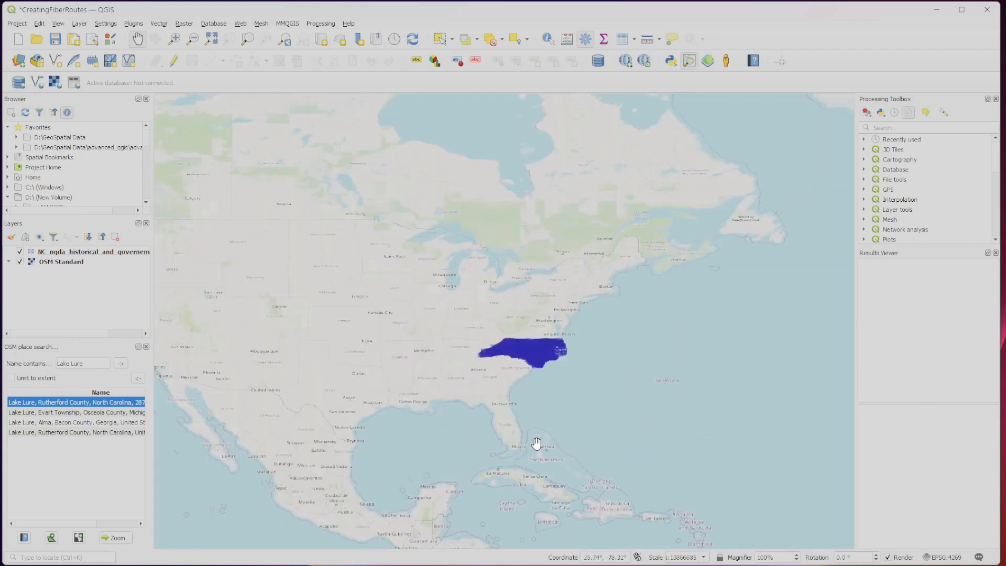
scroll(555, 378, "up", 1)
scroll(456, 303, "up", 3)
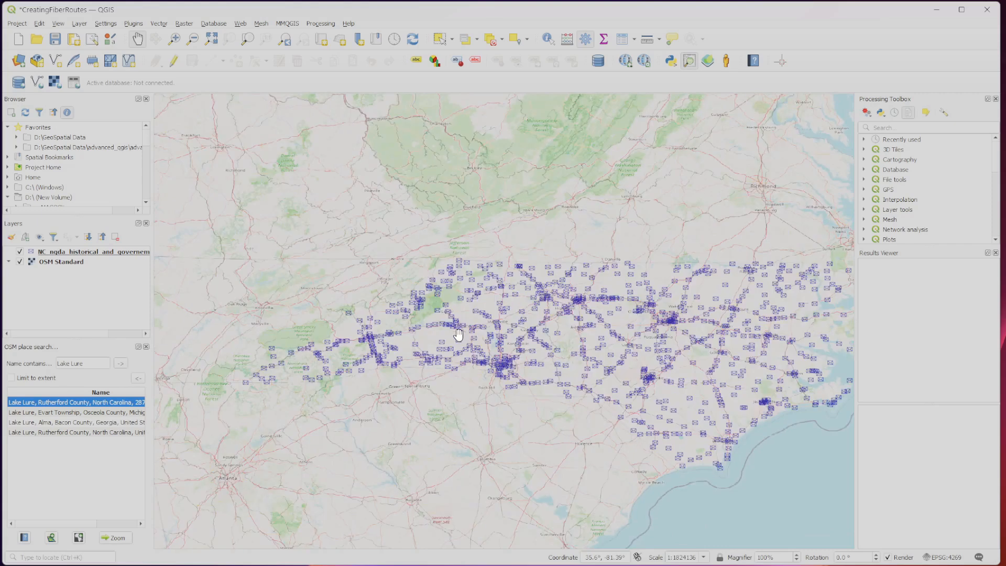
scroll(476, 365, "up", 1)
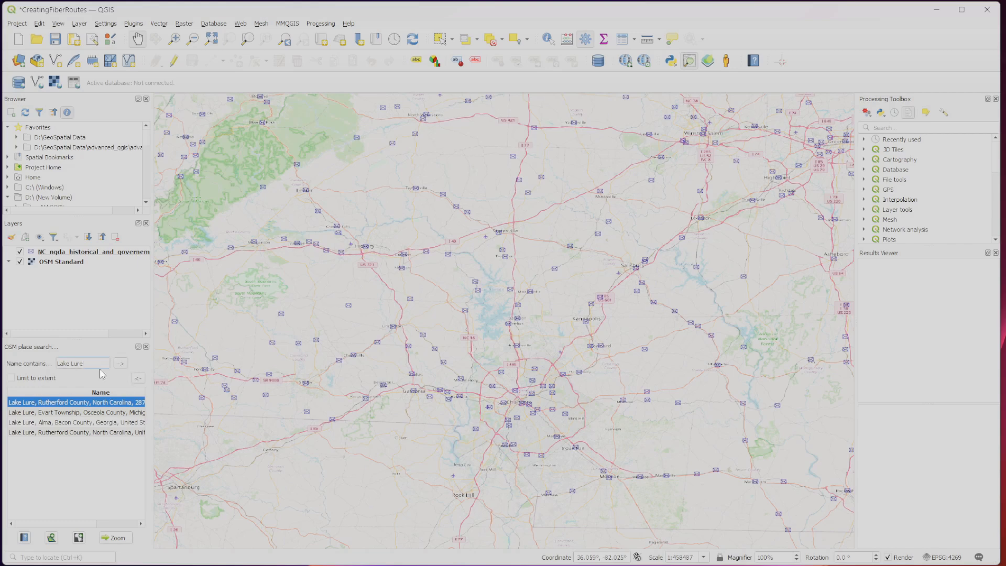
double_click(92, 402)
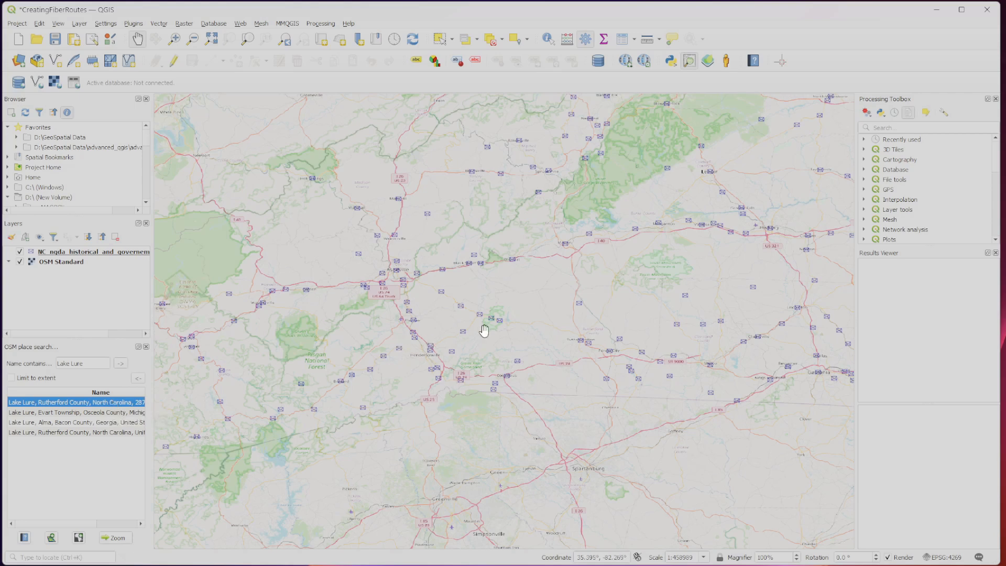
scroll(533, 315, "up", 1)
scroll(507, 328, "up", 3)
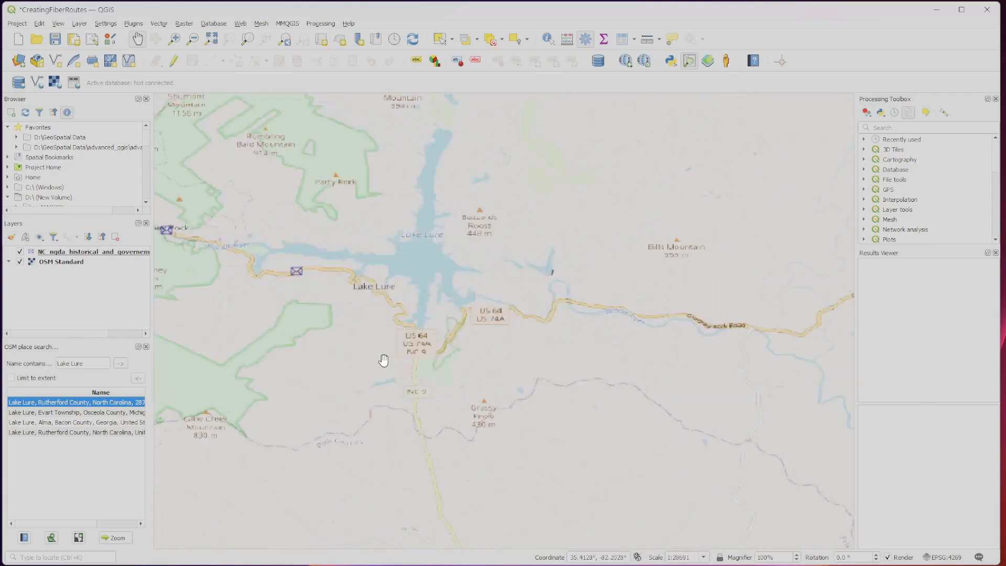
scroll(392, 271, "up", 1)
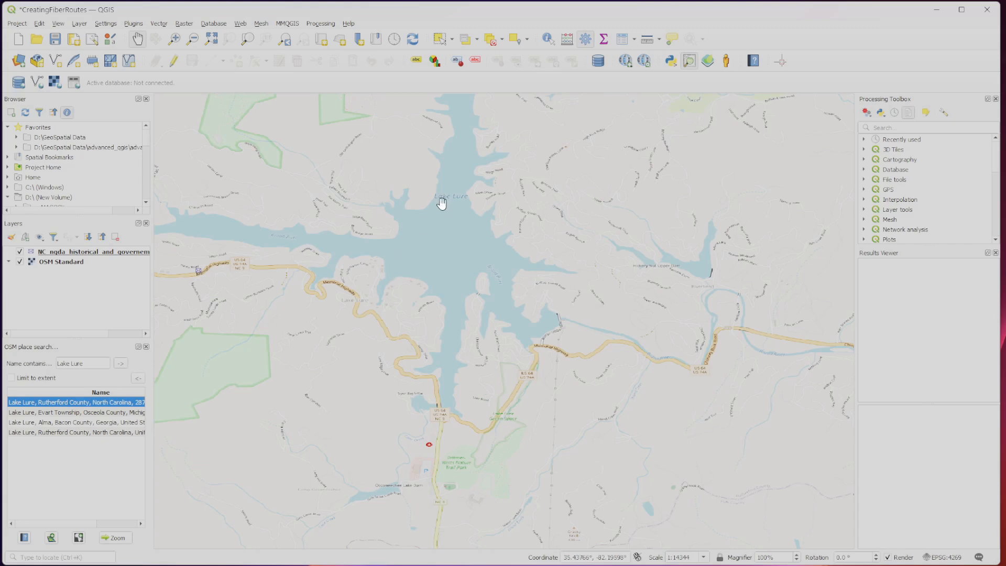
left_click_drag(440, 202, 449, 353)
left_click_drag(461, 317, 449, 406)
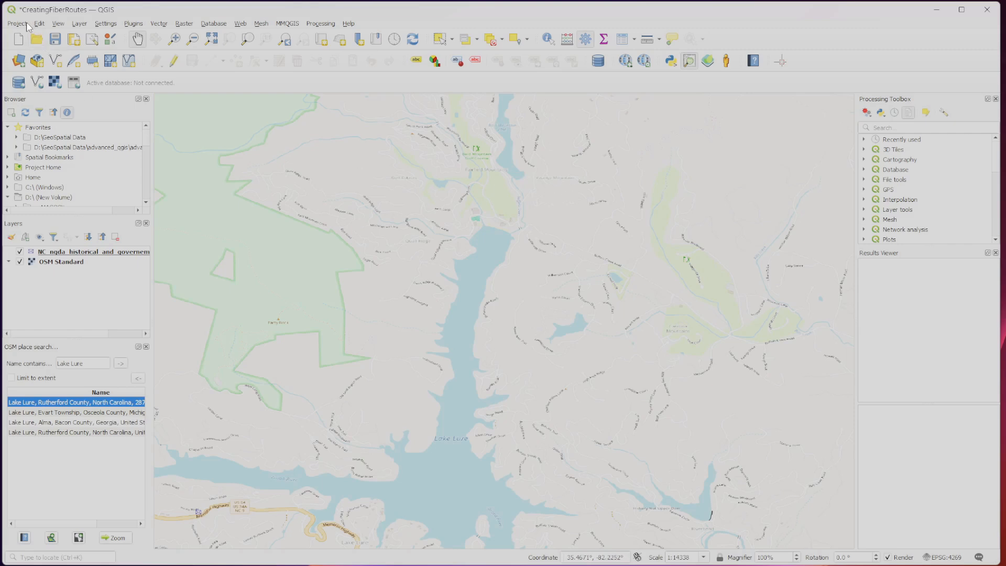
Start a new GeoPackage layer with its database file saved as CreatingPolygons in the Video folder on drive E
left_click(79, 23)
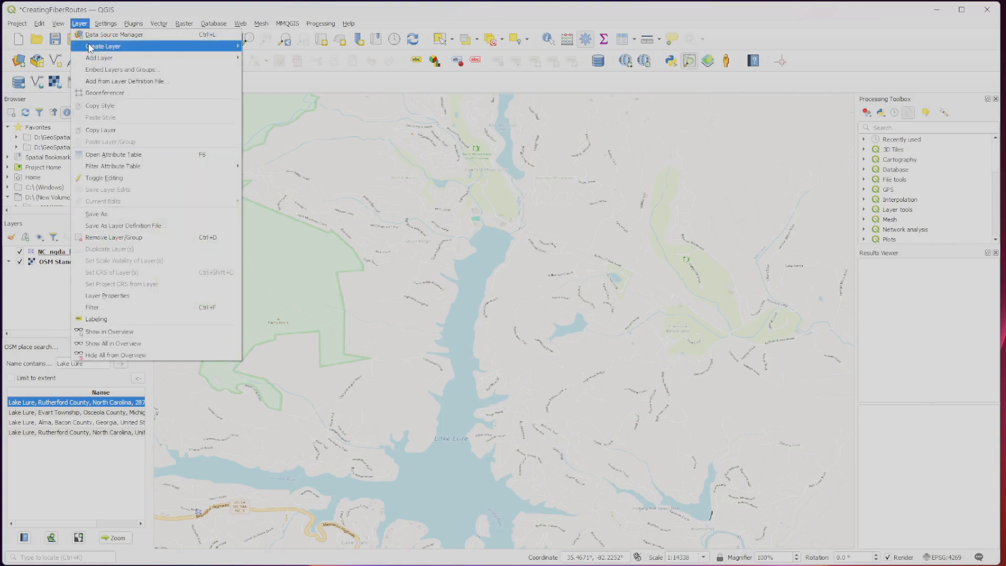
mouse_move(100, 48)
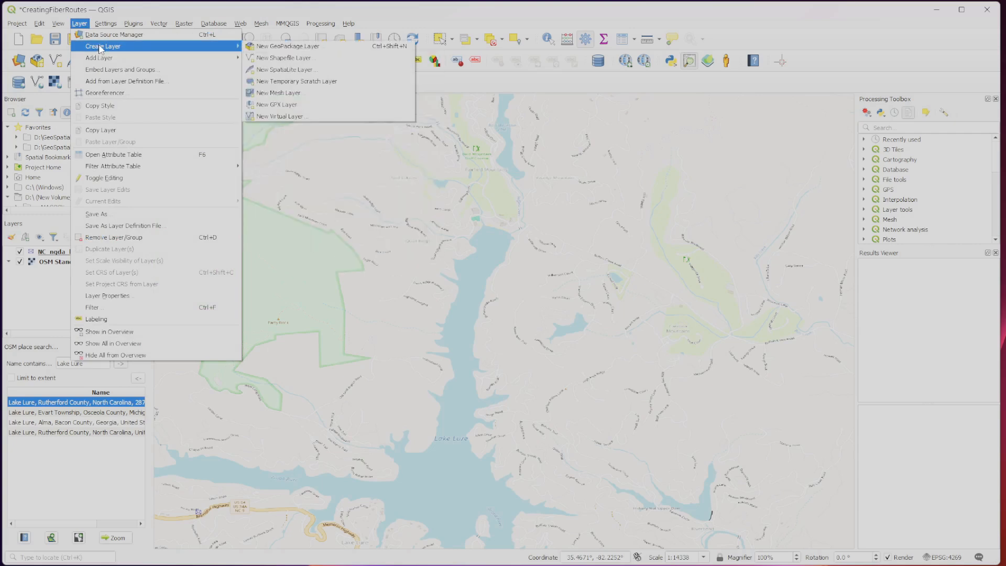
left_click(324, 48)
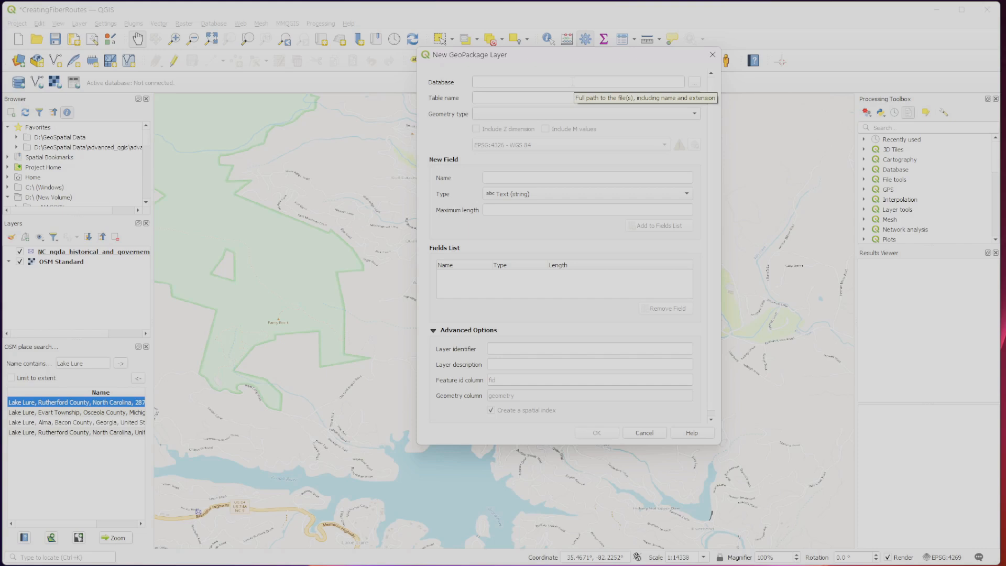
left_click(572, 82)
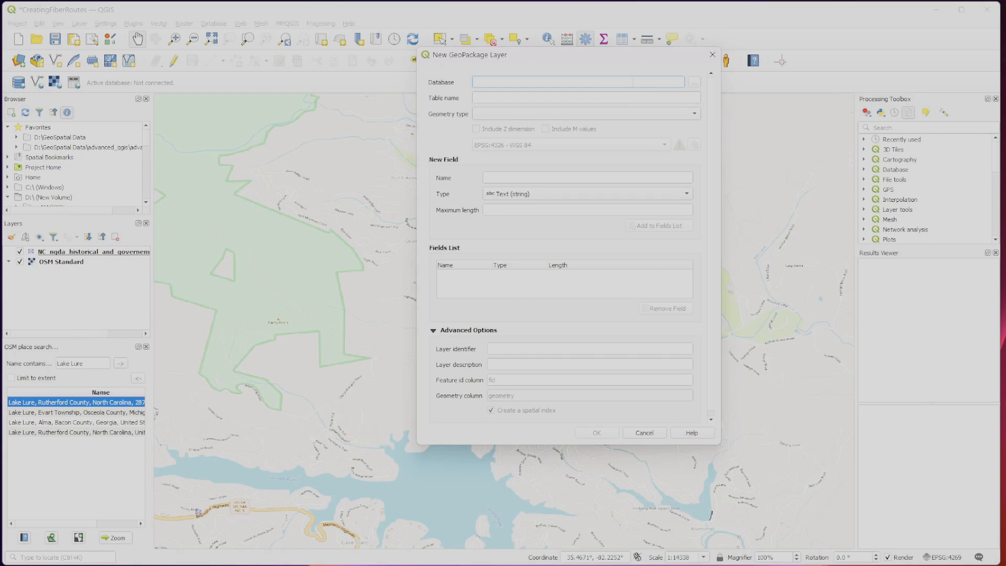
left_click(694, 84)
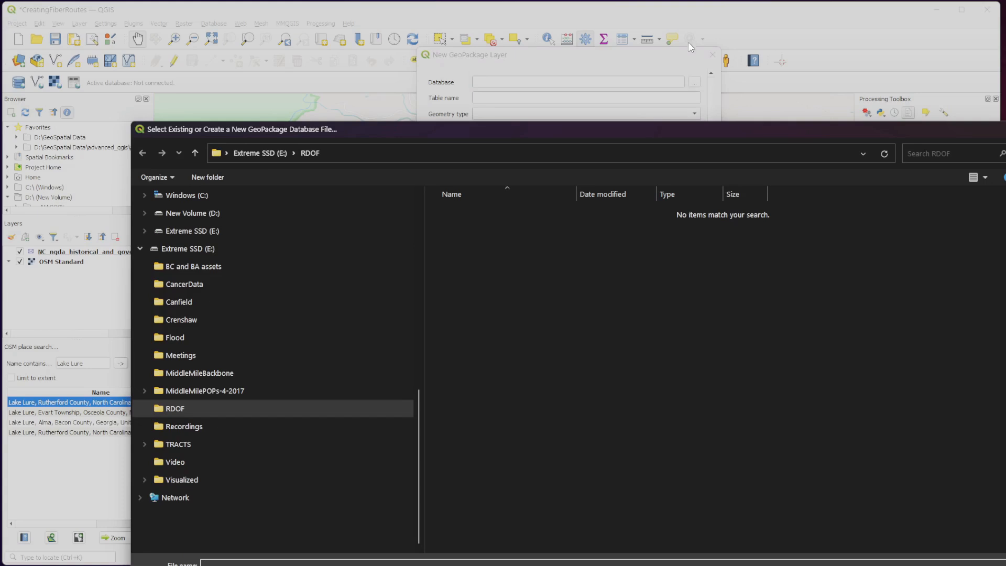
left_click(256, 154)
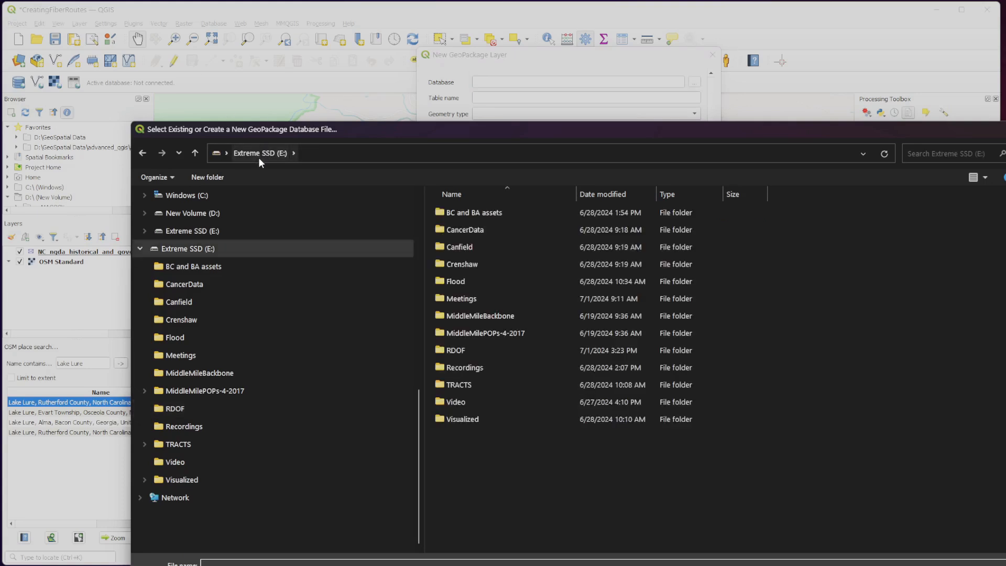
double_click(470, 406)
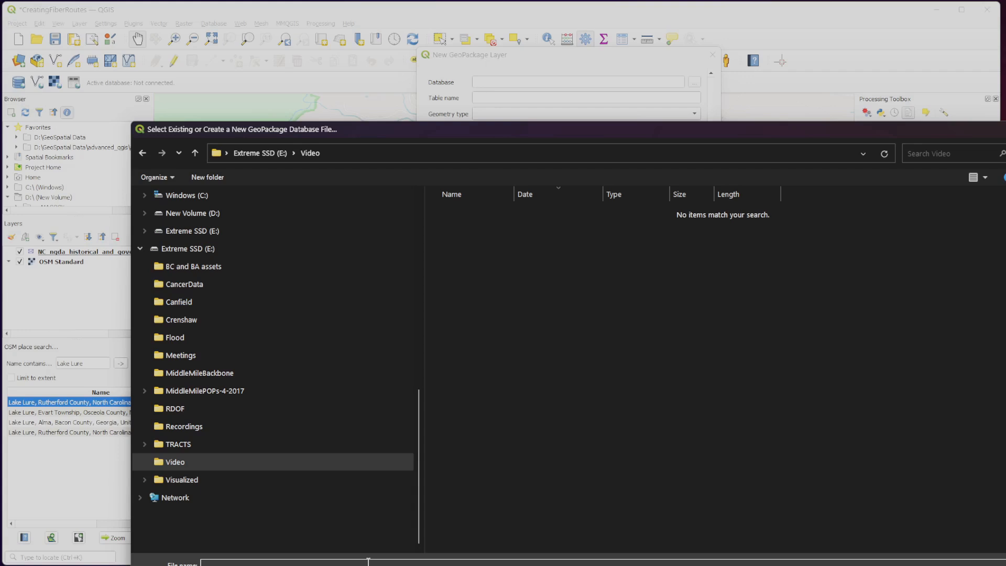
type("CreatingRolygons")
key("Return")
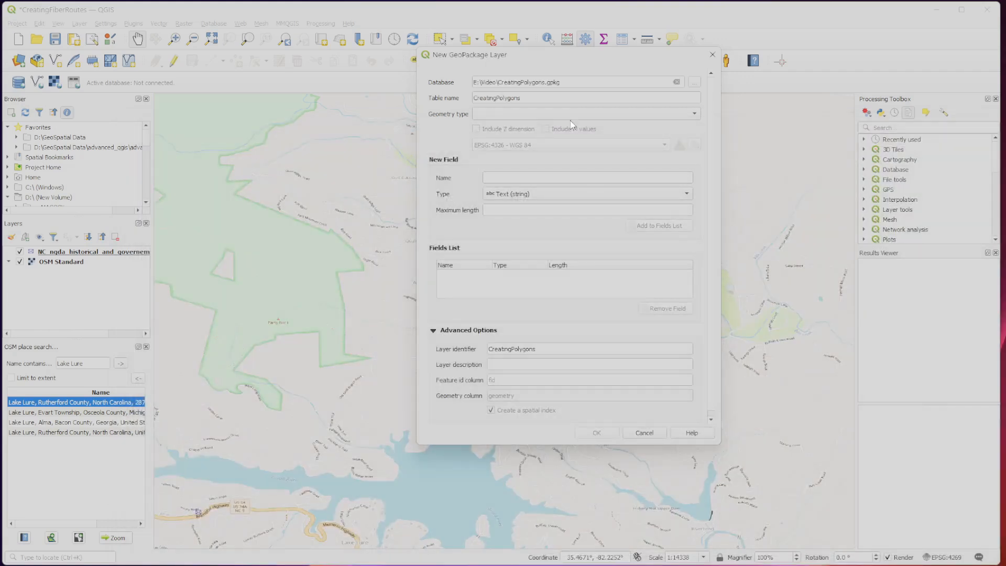
Set the new layer's geometry type to MultiPolygon and its coordinate system to the project CRS, EPSG:4269 - NAD83
left_click(530, 100)
left_click(513, 116)
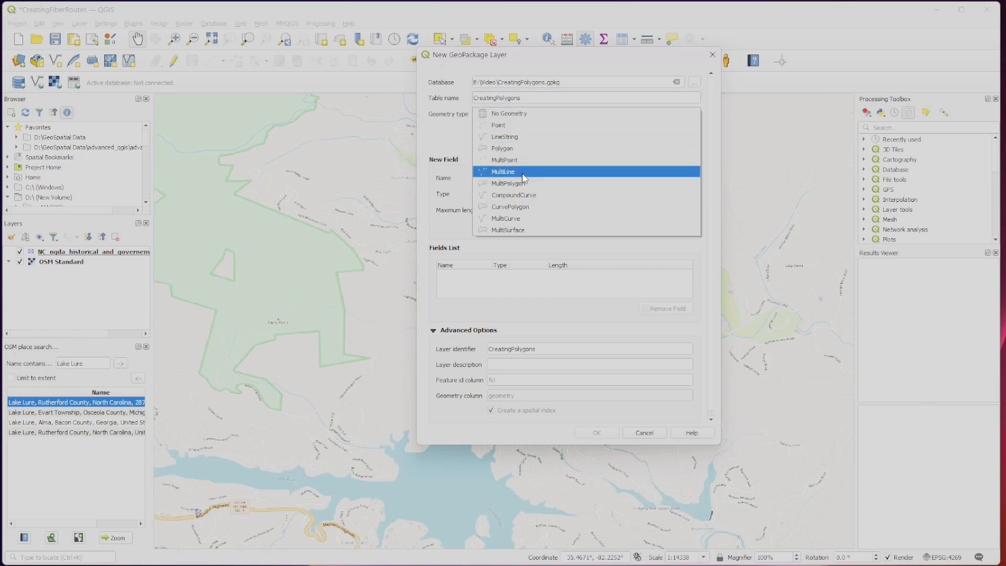
left_click(563, 189)
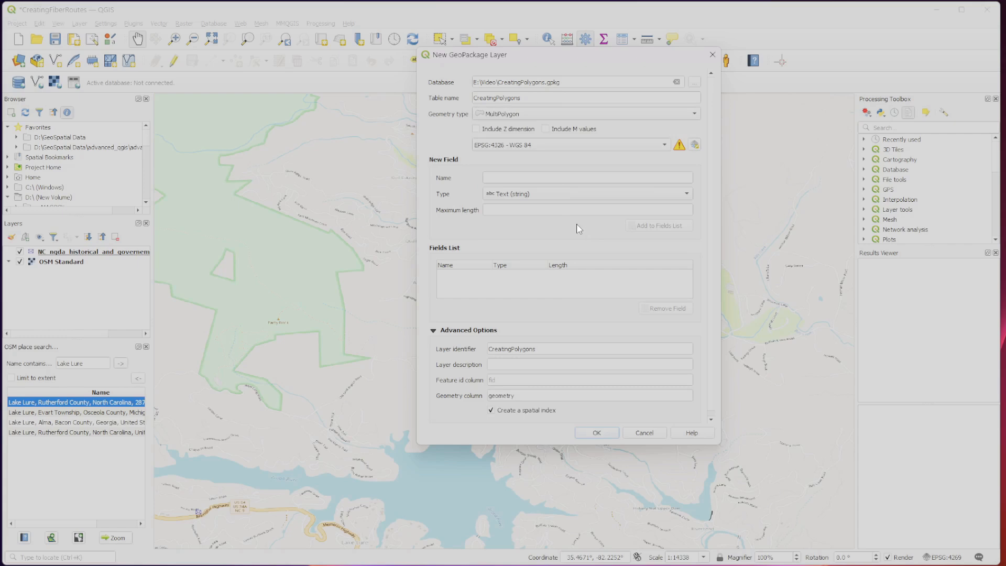
left_click(573, 150)
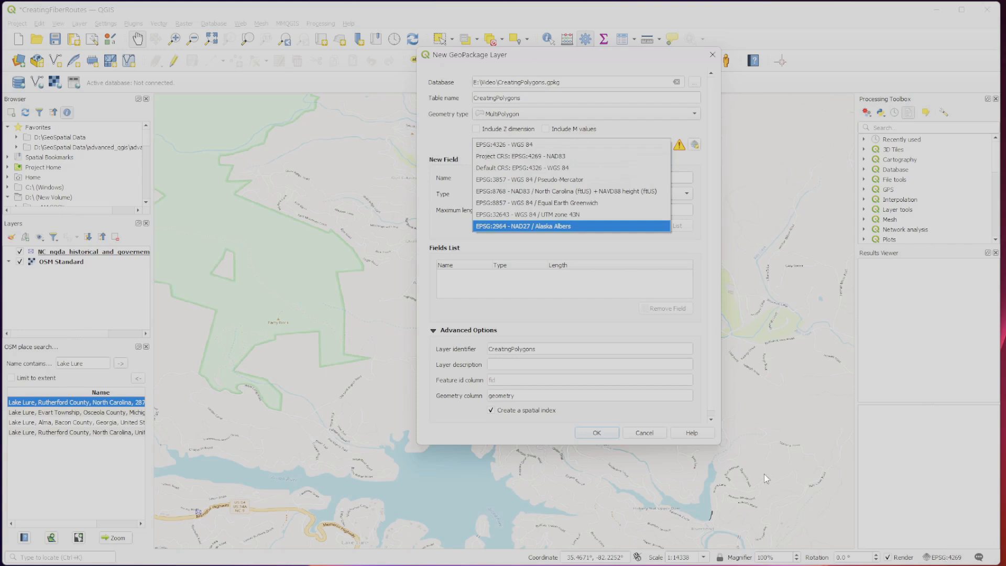
left_click(500, 157)
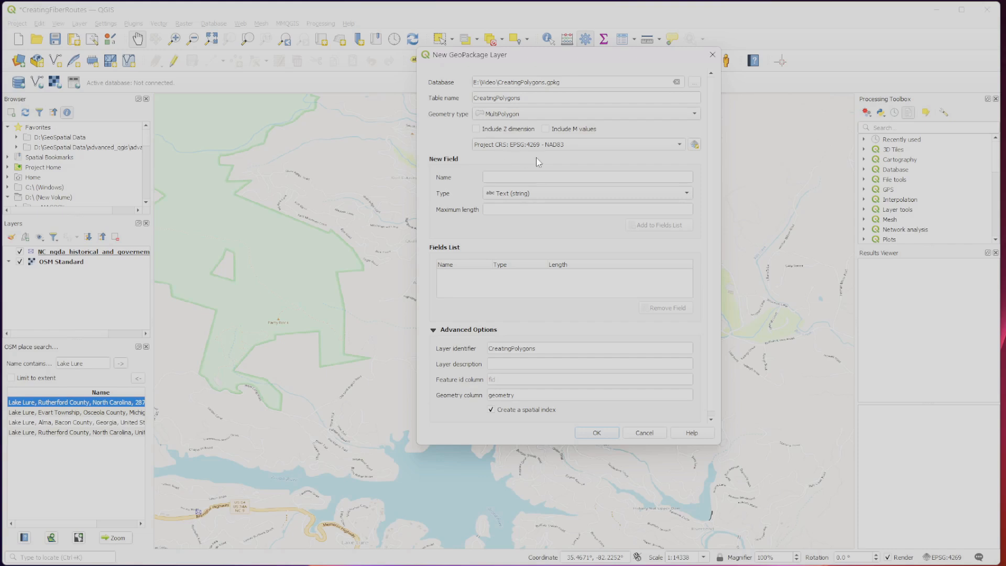
Add a text field called Name to the new layer's fields list and create the layer
left_click(580, 177)
type("Name")
left_click(659, 230)
left_click(596, 433)
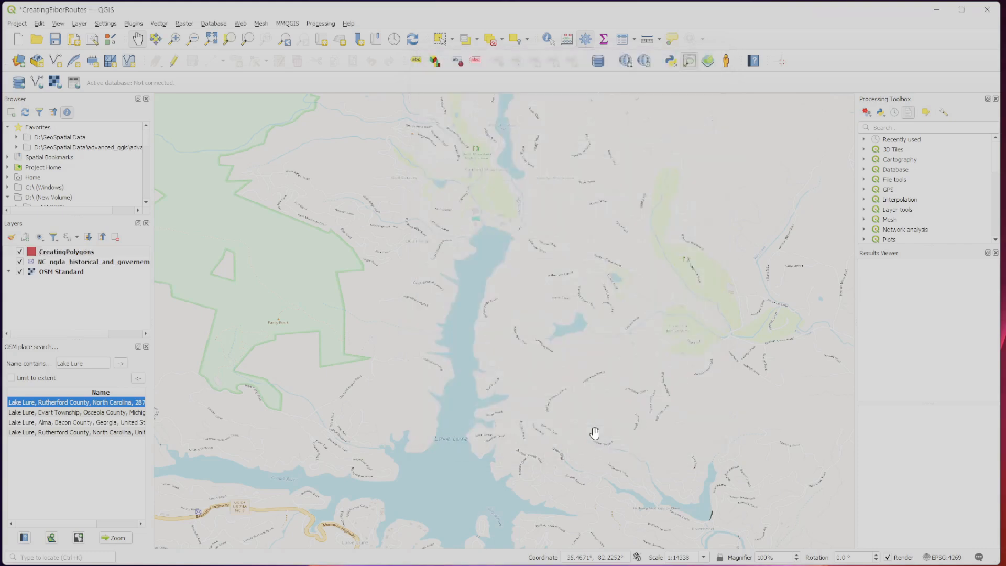
Show the feature count for the CreatingPolygons layer and inspect its attribute table
right_click(78, 255)
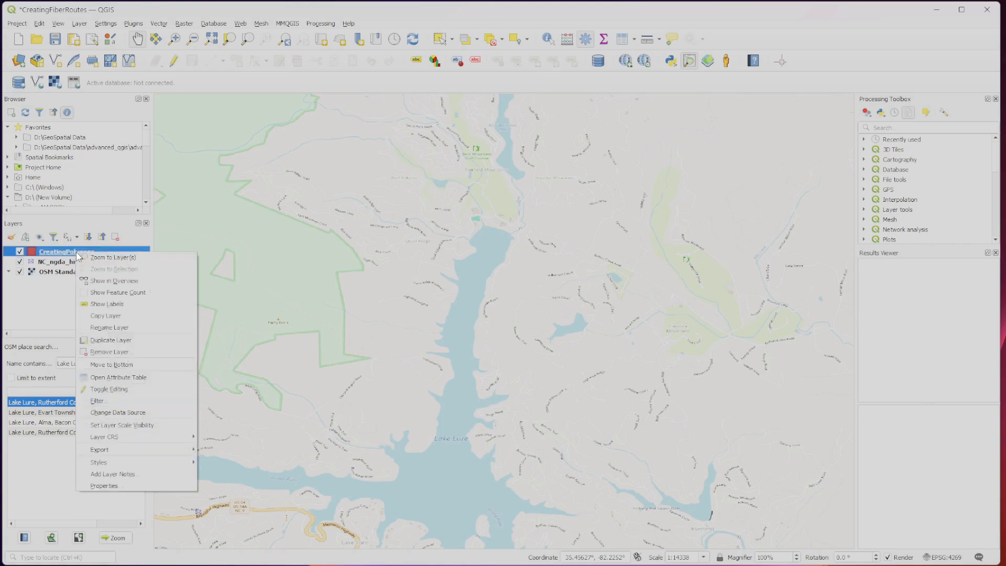
left_click(110, 293)
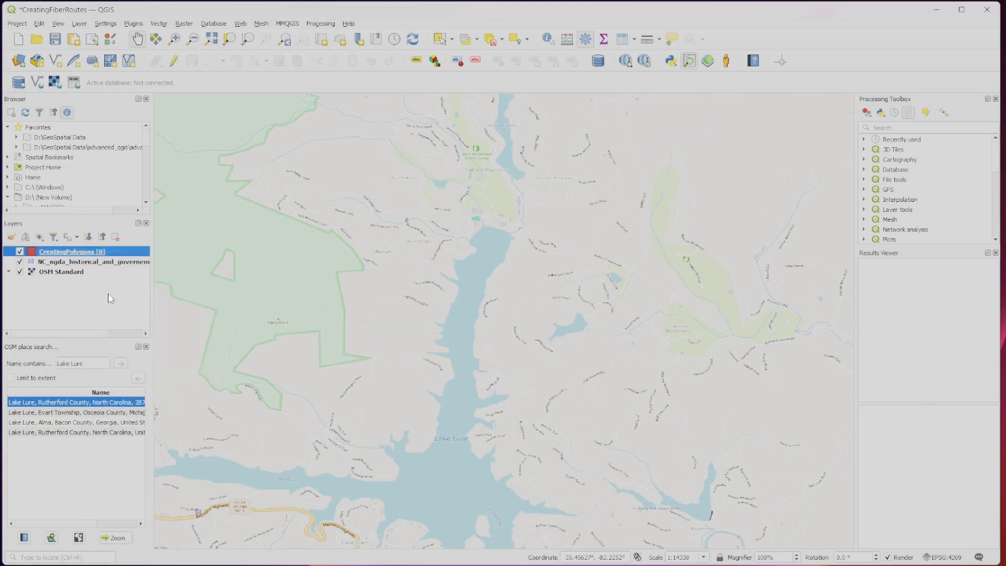
right_click(102, 257)
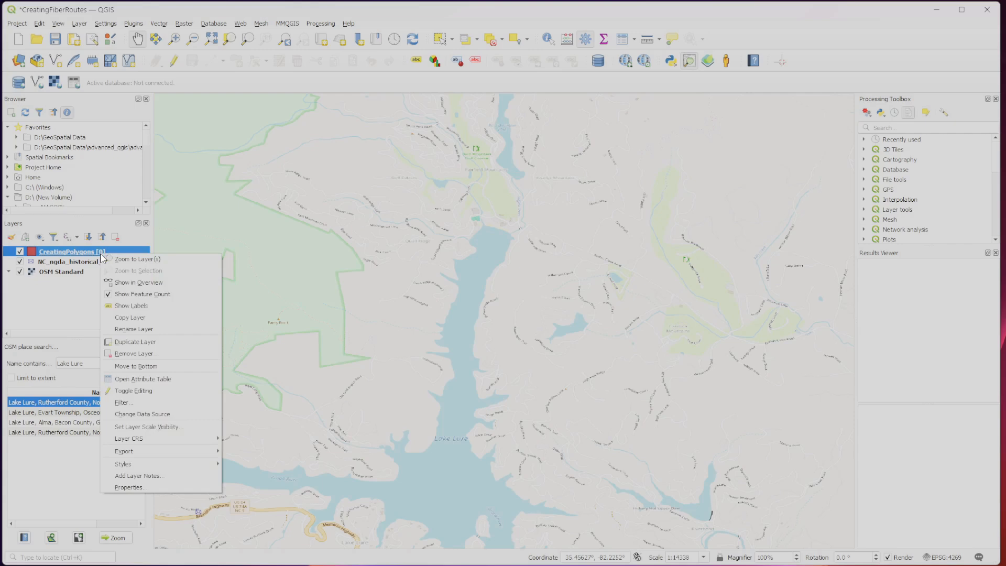
left_click(149, 379)
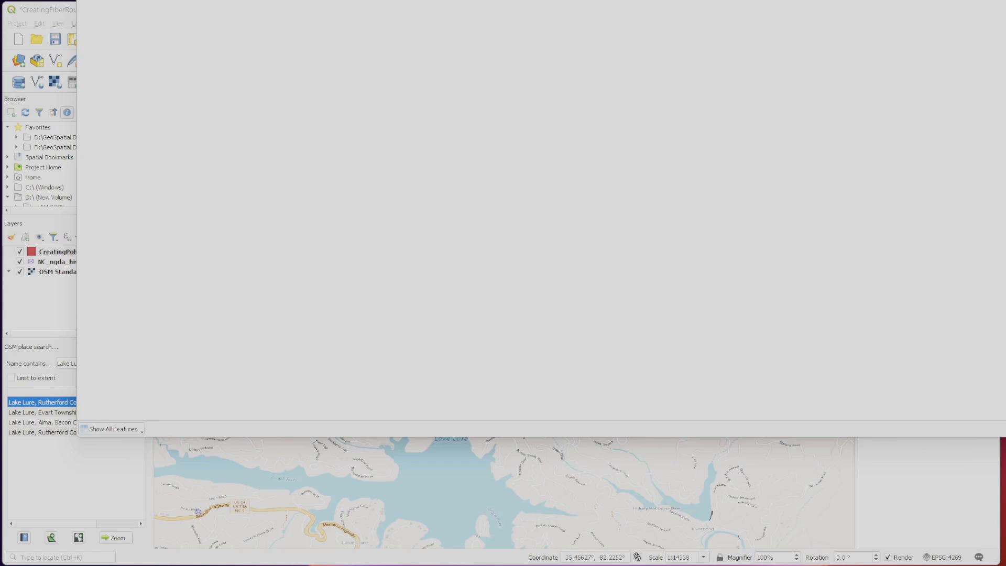
left_click_drag(724, 0, 677, 40)
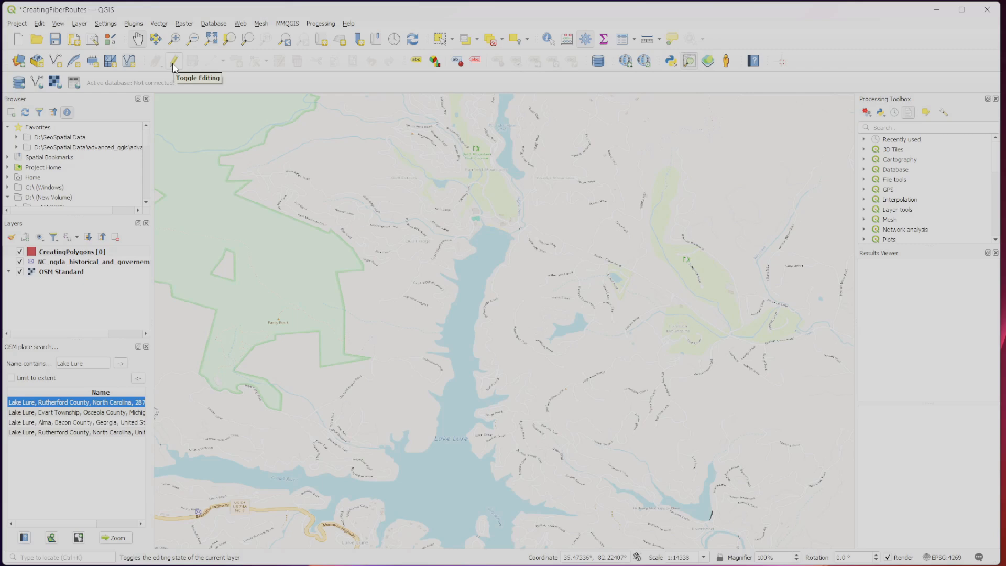
Enable editing on the CreatingPolygons layer and outline a polygon from Lake Lure's northern arm around the communities and golf areas east of the lake
left_click(174, 62)
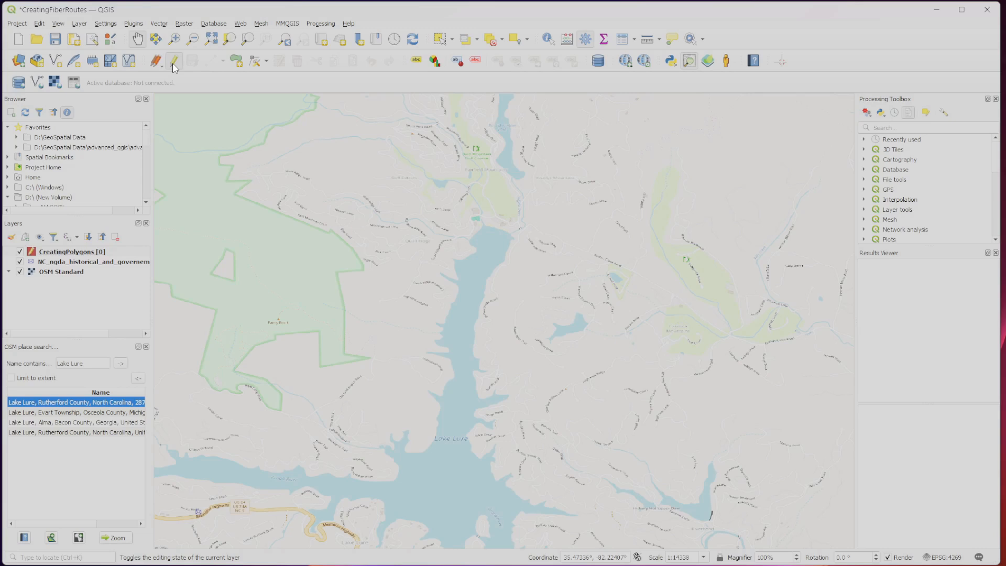
left_click(232, 65)
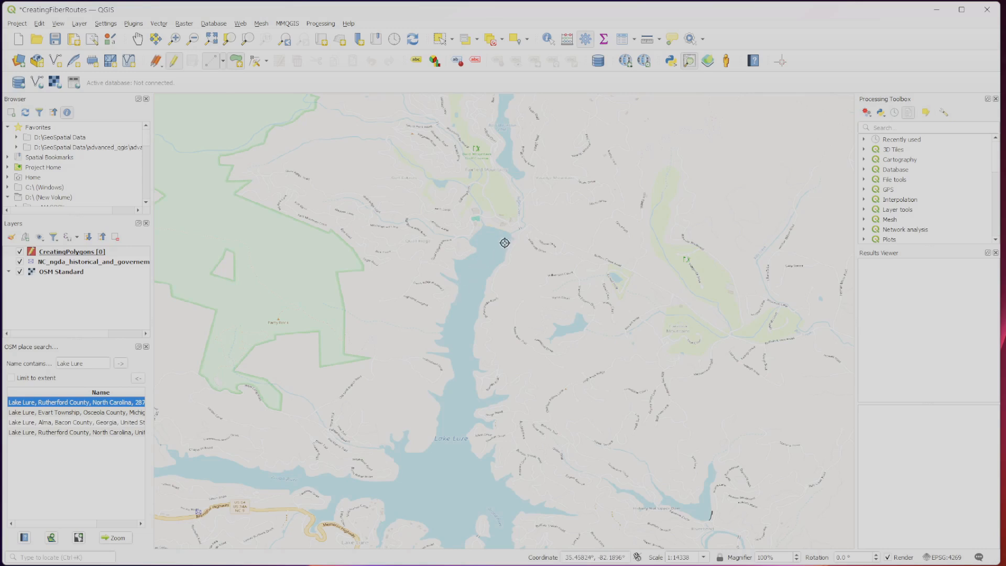
left_click(509, 238)
left_click(477, 283)
left_click(478, 283)
left_click(461, 366)
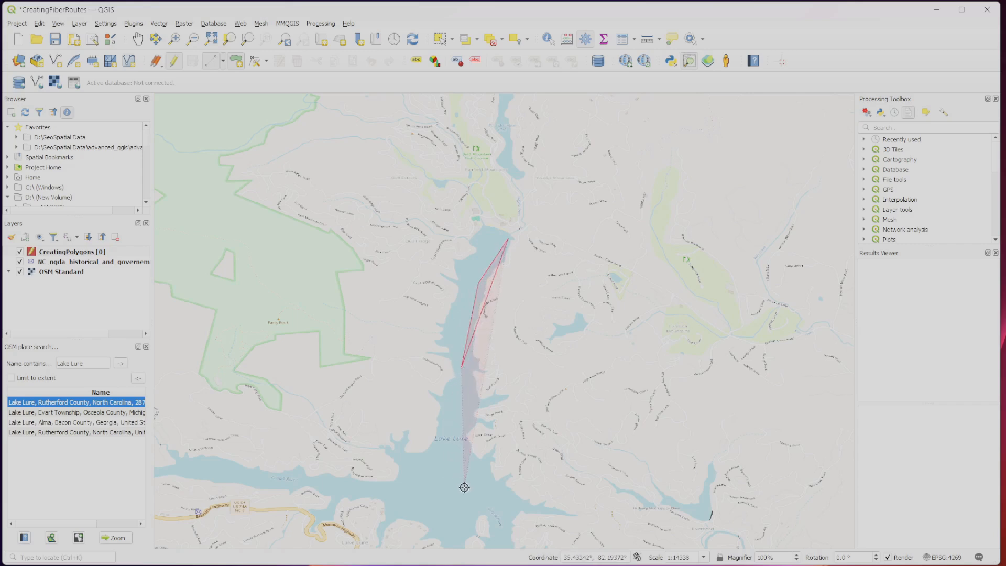
left_click(459, 488)
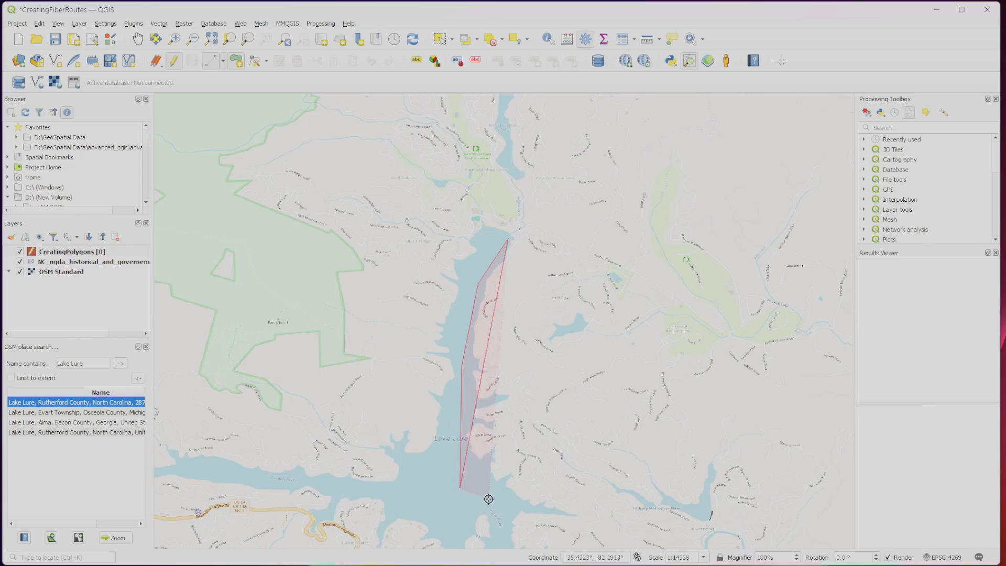
left_click(541, 510)
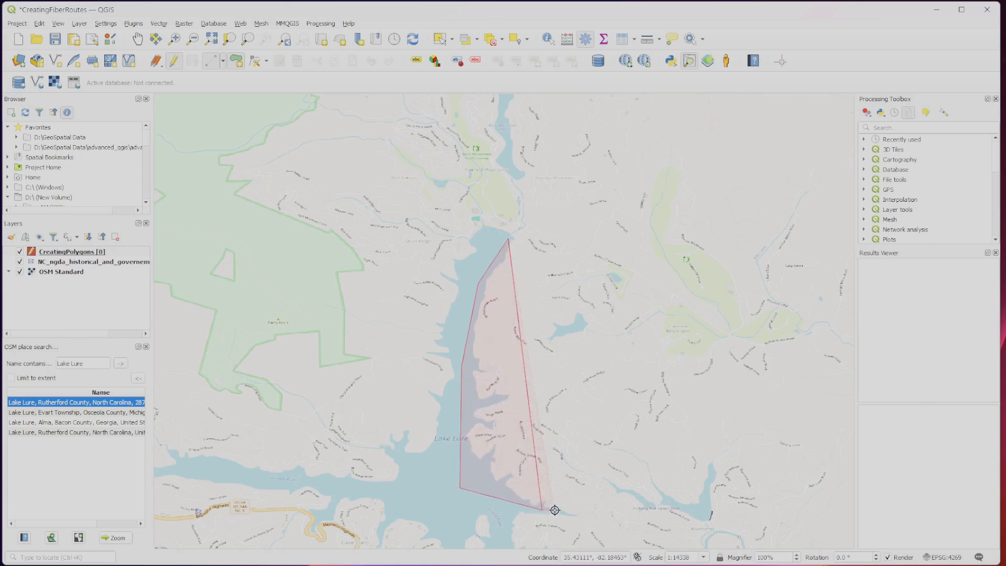
left_click(631, 489)
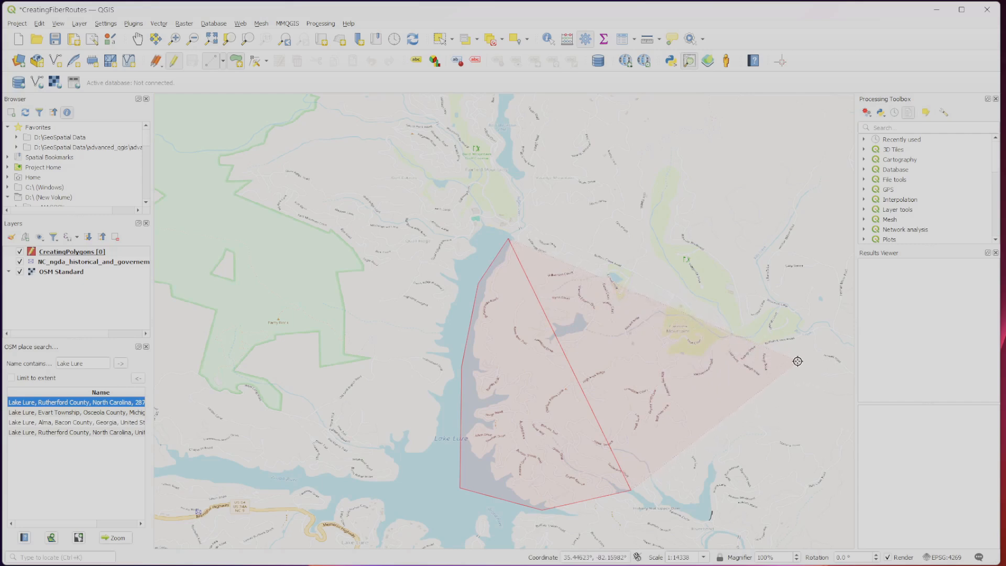
left_click(803, 376)
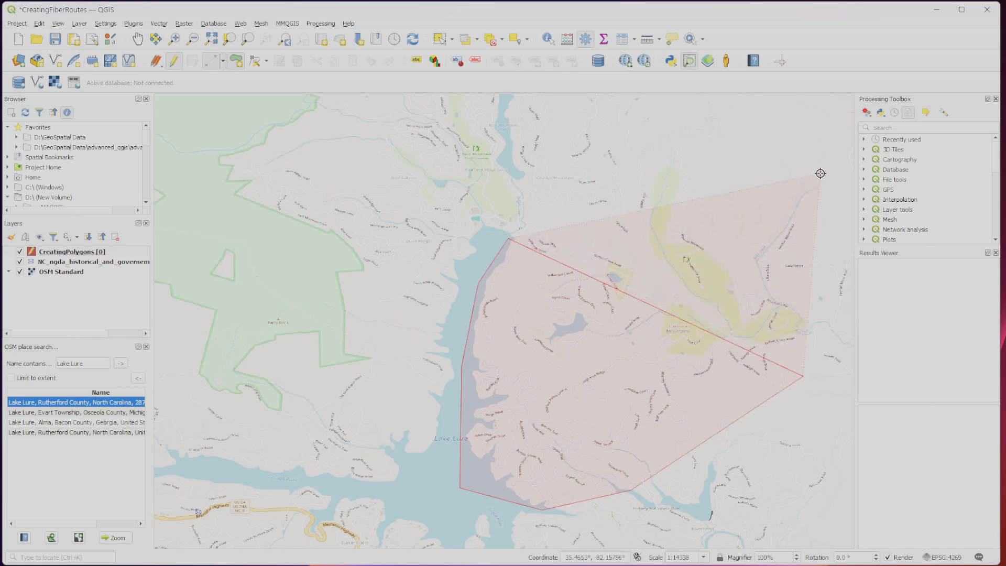
left_click(838, 138)
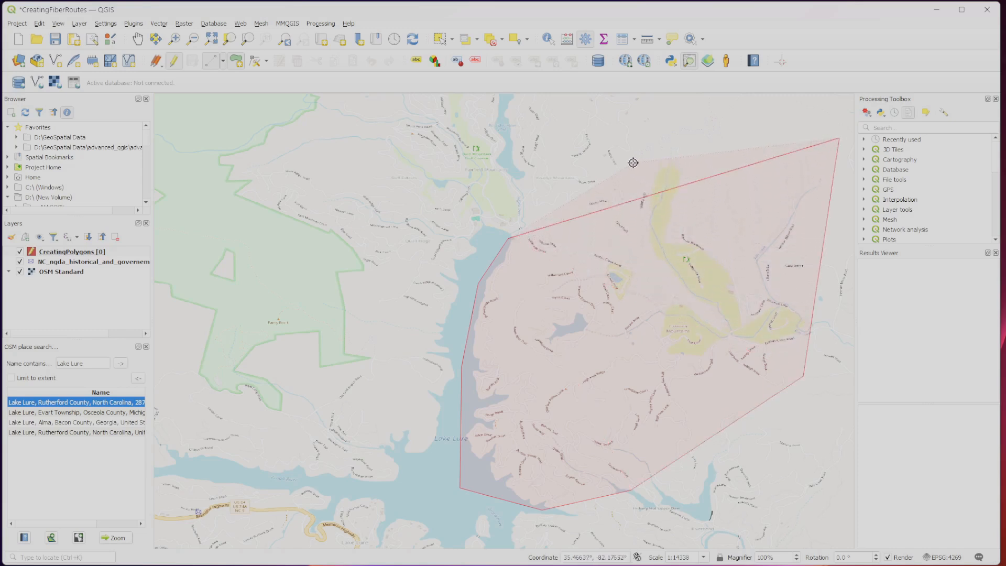
left_click(511, 176)
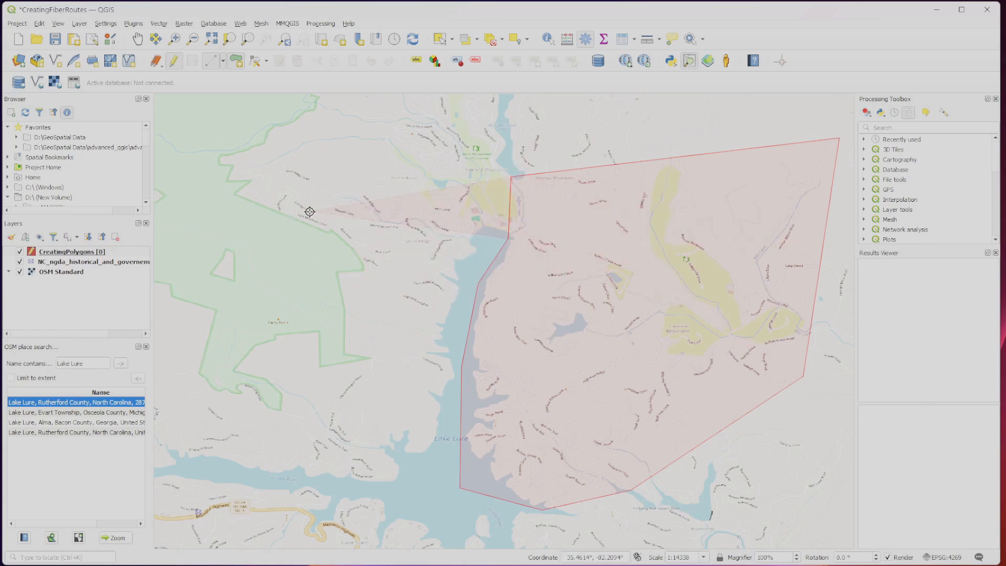
Finish the eastern polygon and set its Name attribute to EasternLakeLureCommunity
right_click(466, 187)
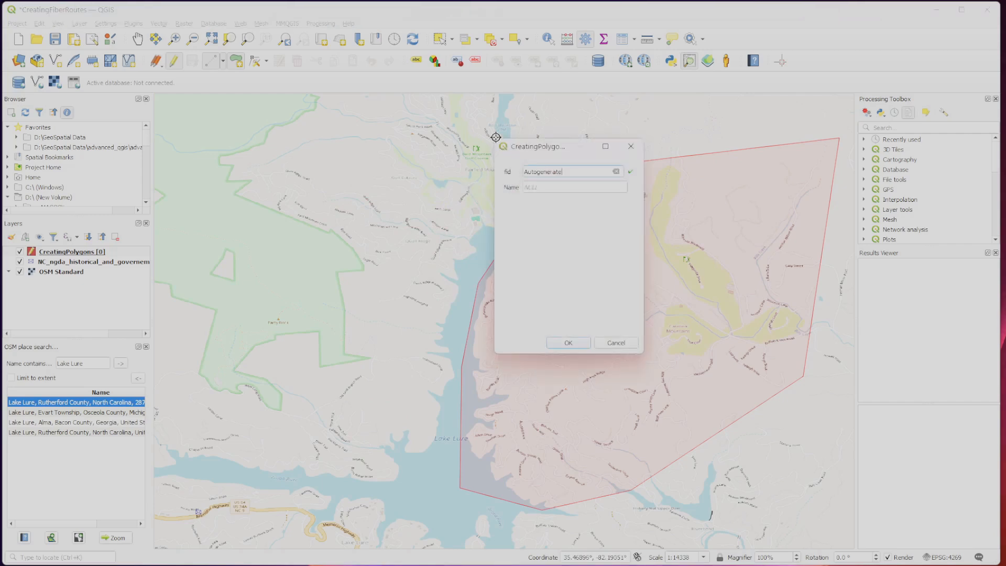
left_click(532, 187)
type("EasternLakeLureCommunity")
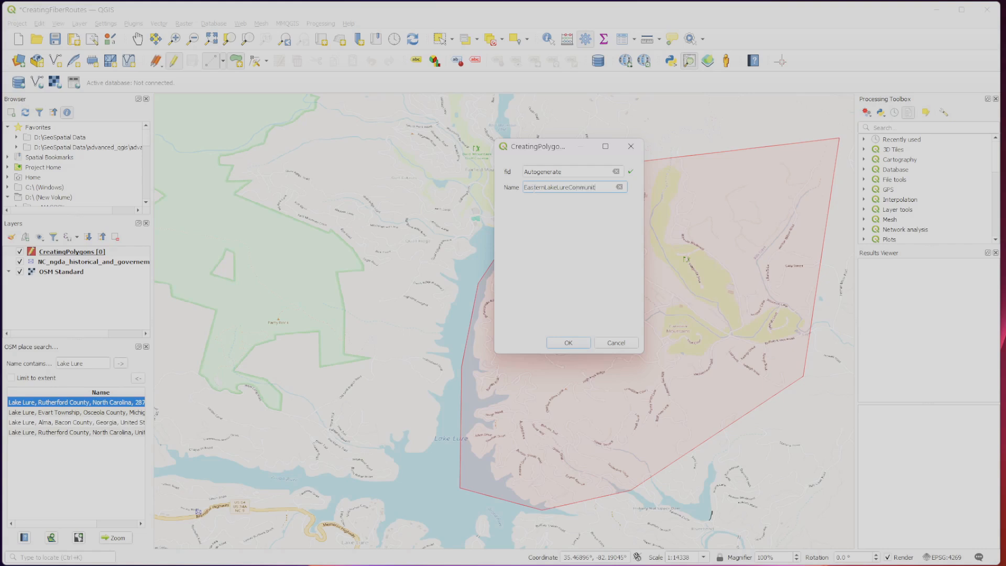
left_click(568, 342)
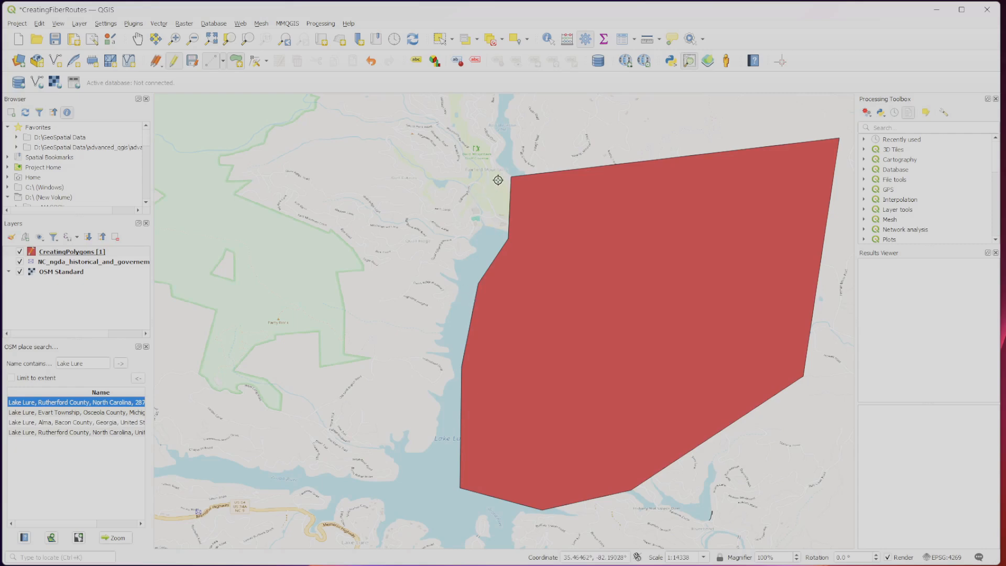
Start a second polygon at the eastern polygon's northwest corner and place its northern edge vertices westward above the communities
scroll(510, 173, "up", 5)
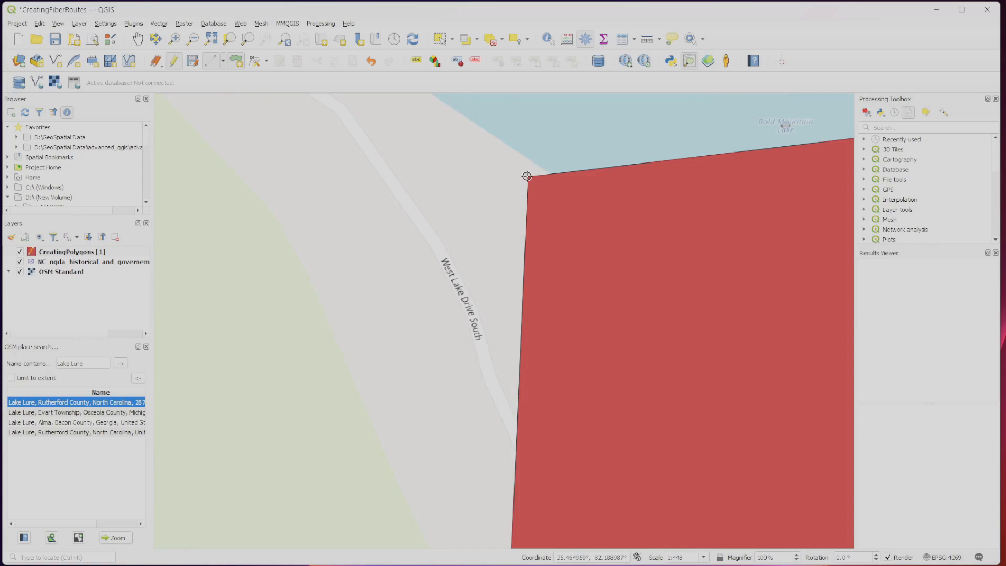
scroll(512, 222, "down", 1)
scroll(512, 223, "down", 5)
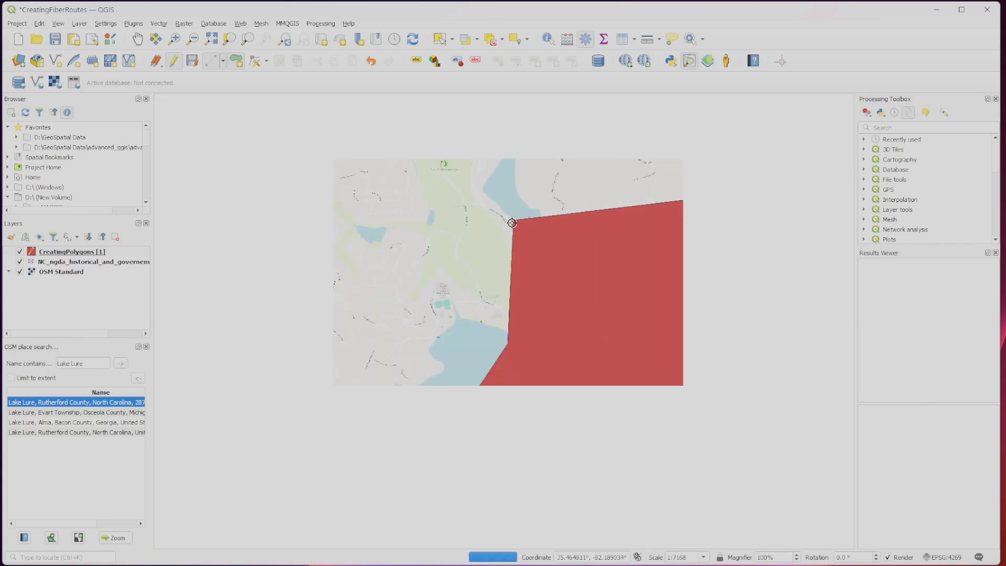
scroll(503, 240, "down", 1)
scroll(500, 245, "up", 3)
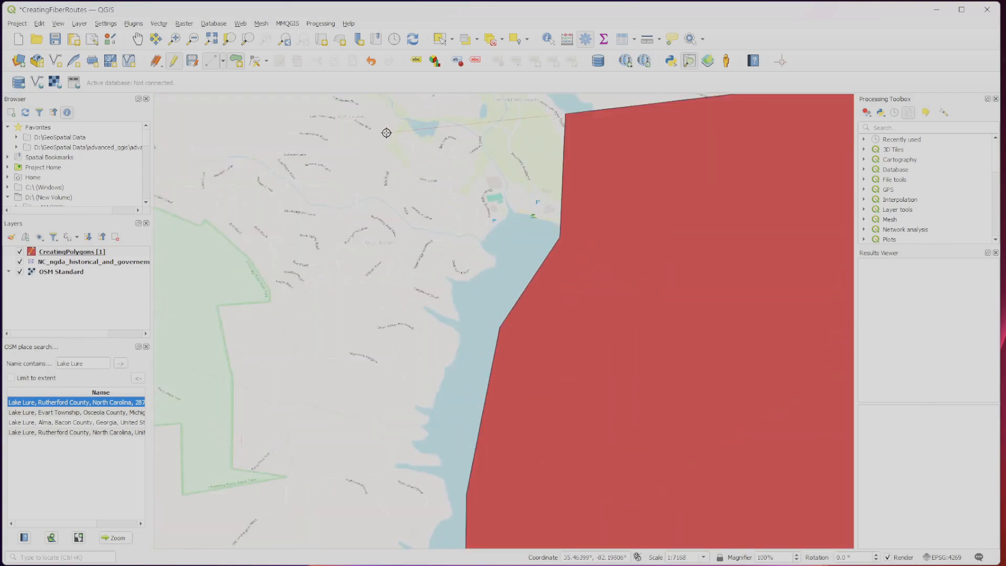
left_click_drag(386, 133, 461, 301)
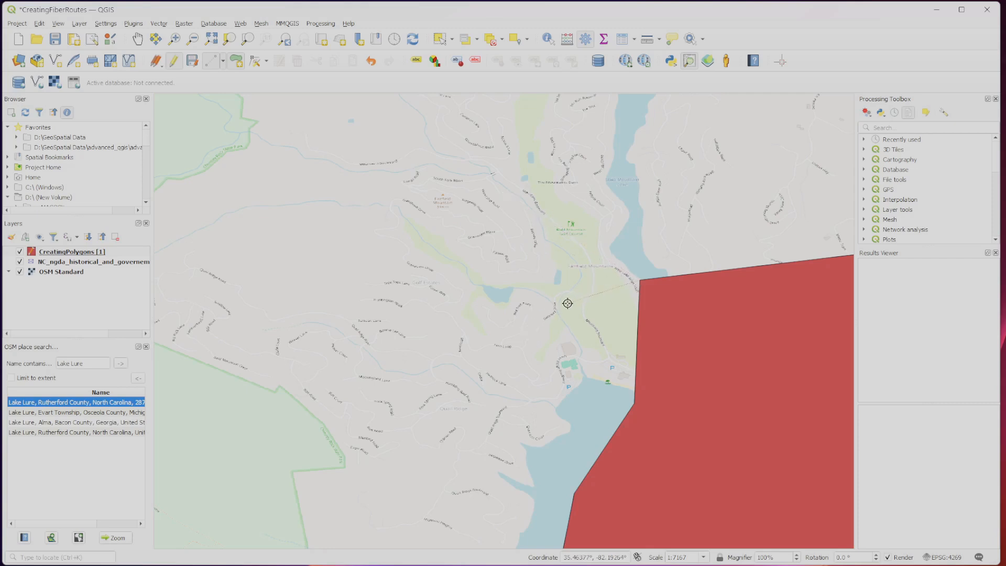
left_click_drag(358, 347, 489, 274)
scroll(429, 277, "down", 1)
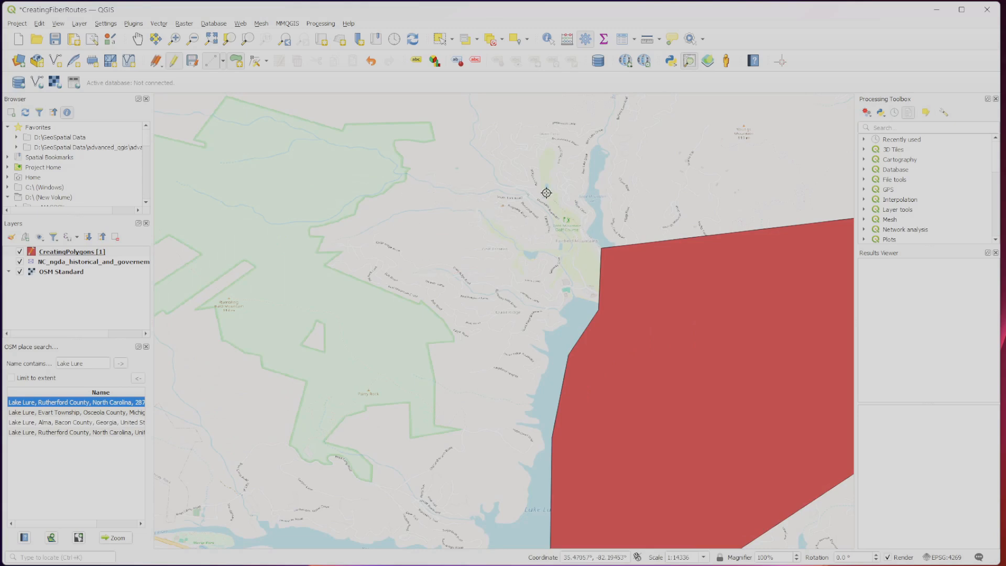
scroll(546, 192, "up", 1)
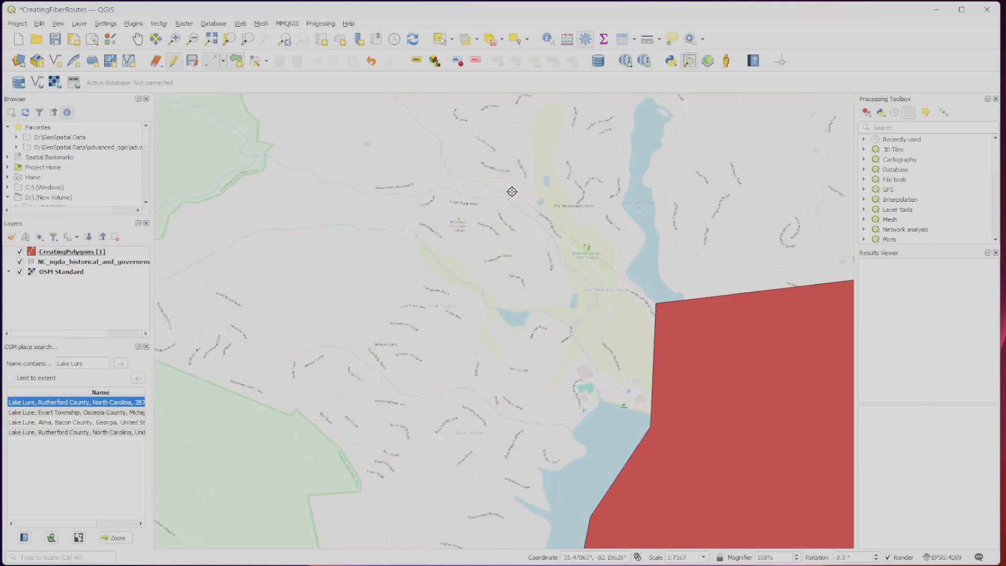
left_click(512, 192)
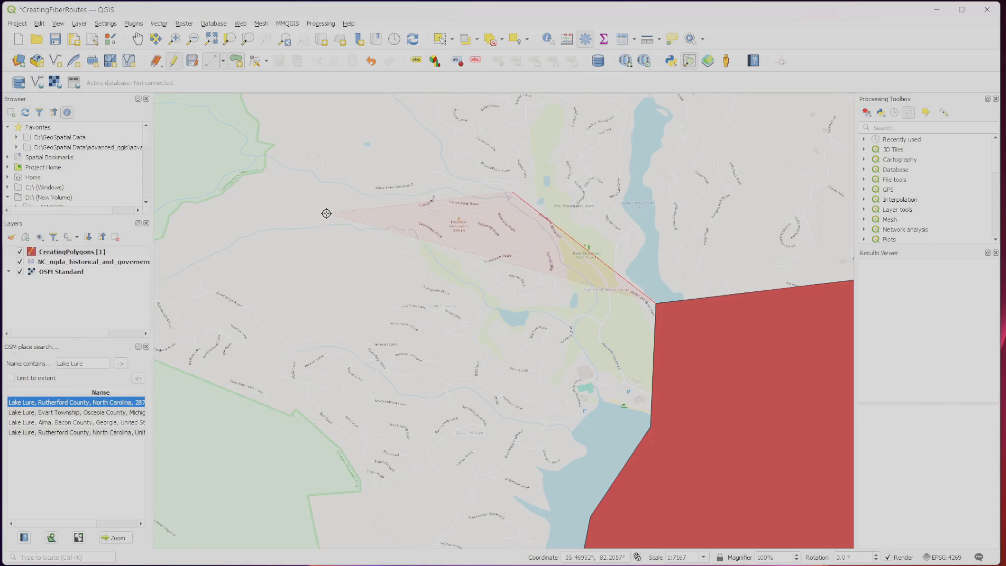
left_click(326, 208)
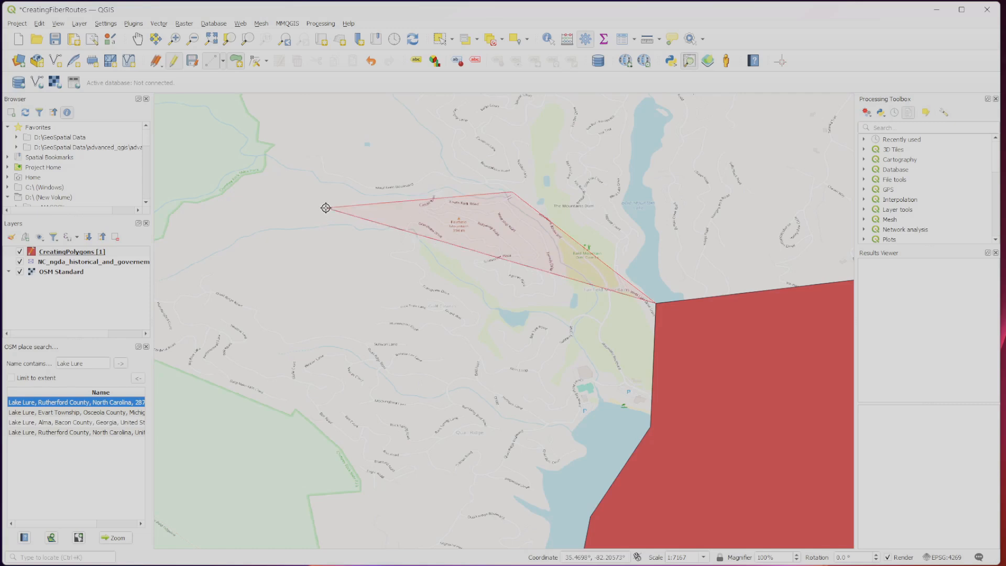
Continue the second polygon southwest to the green park boundary, then southeast to the shore of Lake Lure
left_click_drag(199, 312, 434, 265)
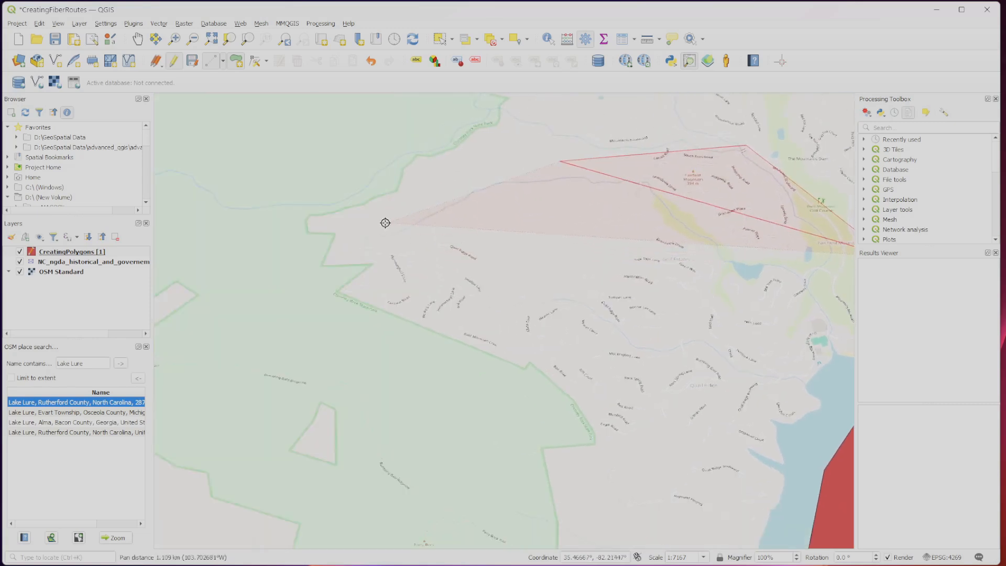
left_click(332, 242)
left_click(327, 298)
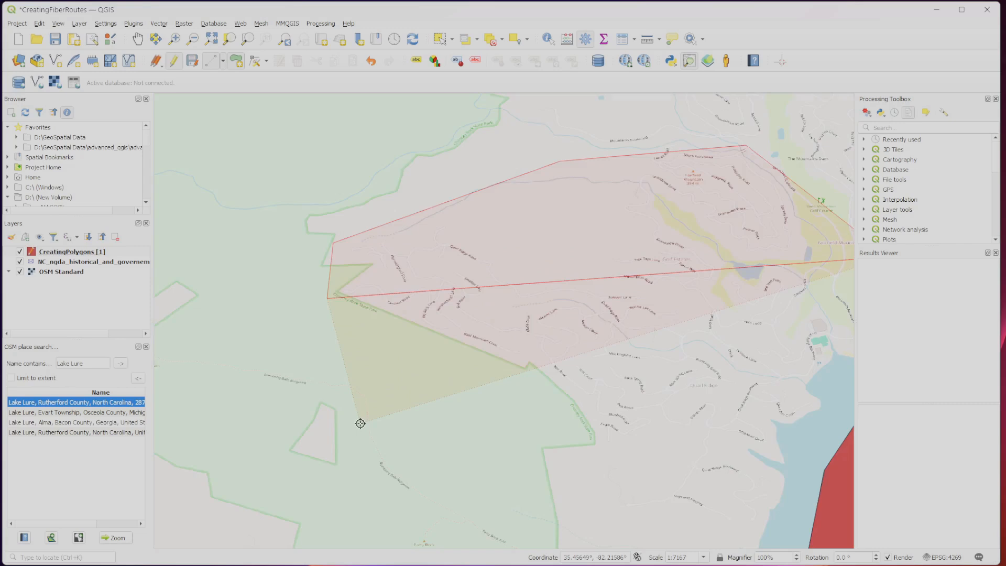
scroll(360, 421, "down", 1)
left_click_drag(467, 491, 460, 369)
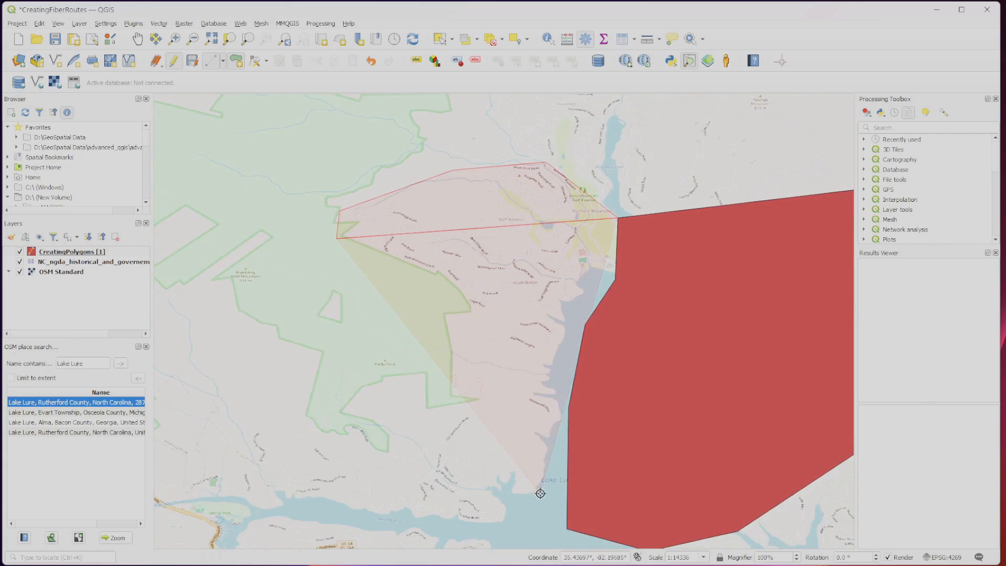
left_click(540, 493)
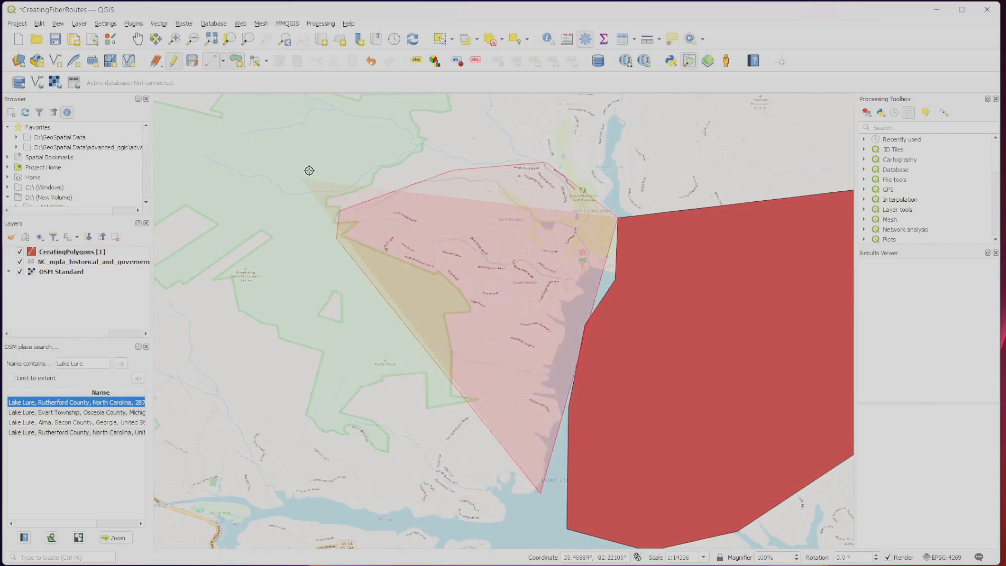
Finish the western polygon with the Name attribute WesternLakeLureCommunity, then stop editing and save the changes to CreatingPolygons
right_click(472, 355)
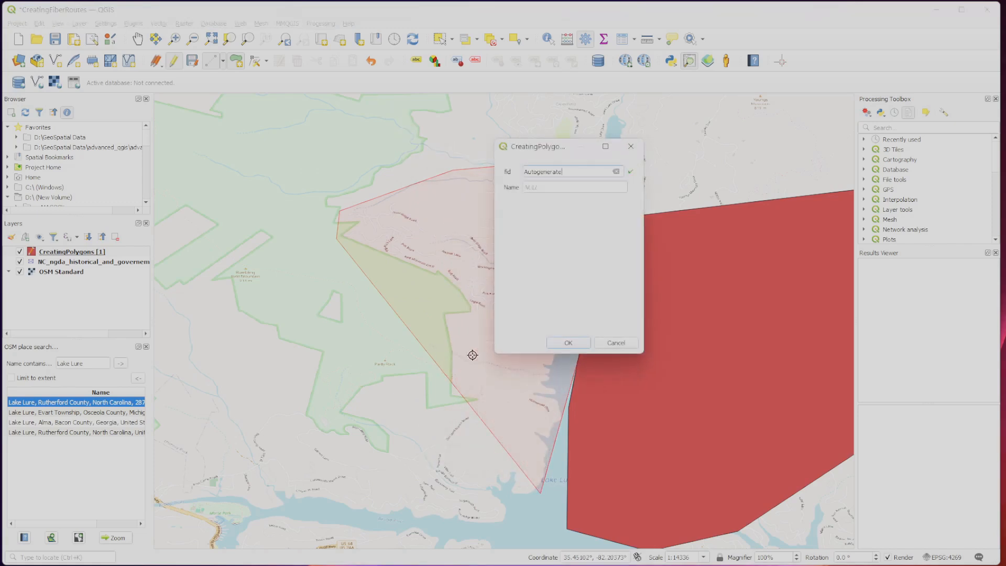
left_click(567, 187)
type("WesternLakeLureCommunity")
key("Return")
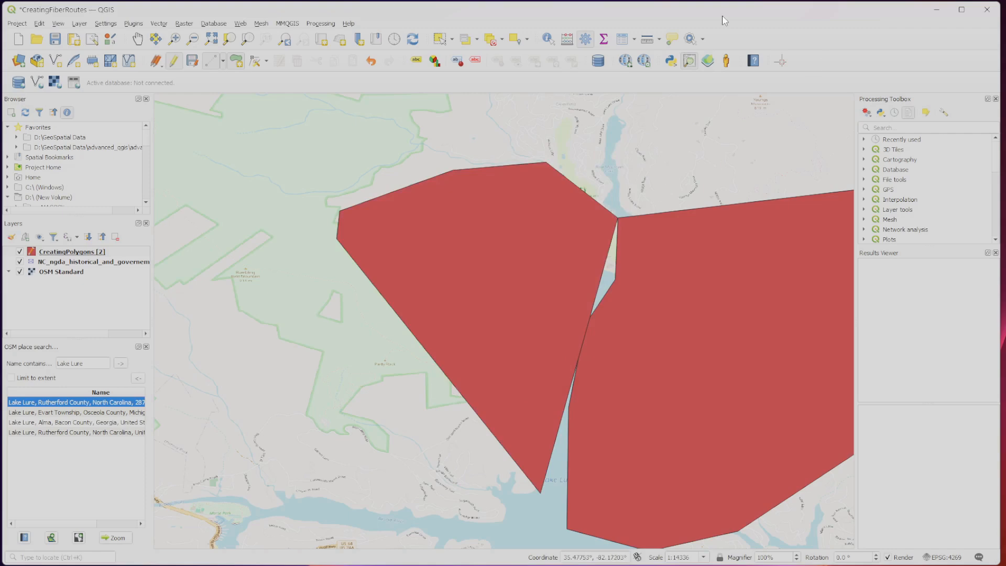
left_click(172, 68)
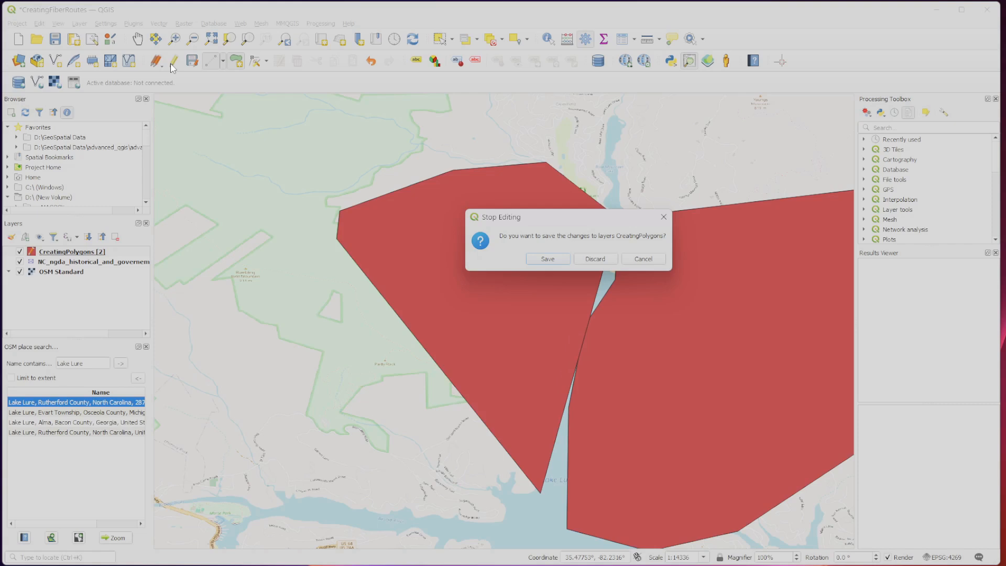
left_click(547, 258)
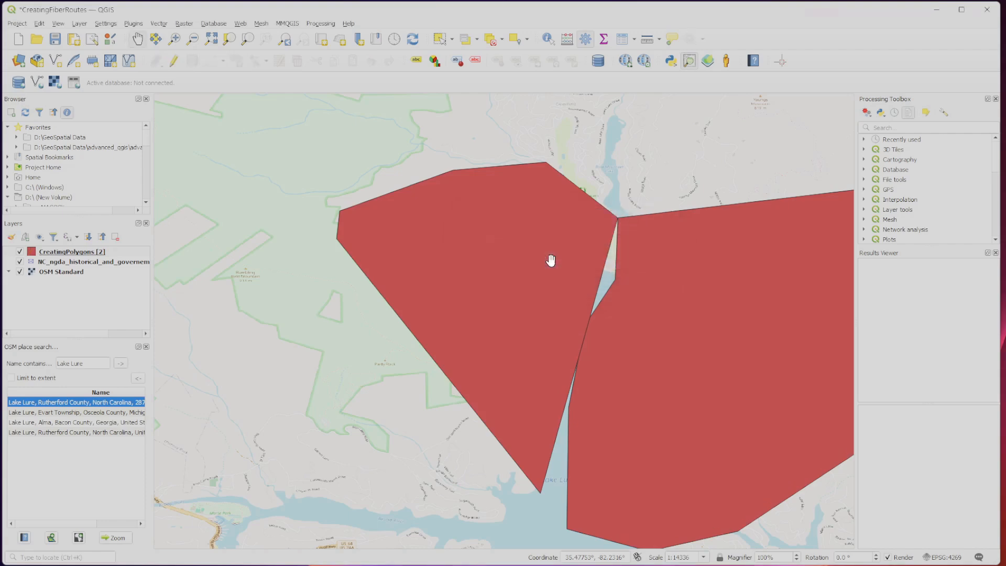
Inspect the CreatingPolygons attribute table with the Name column widened to show the full community names
left_click(108, 253)
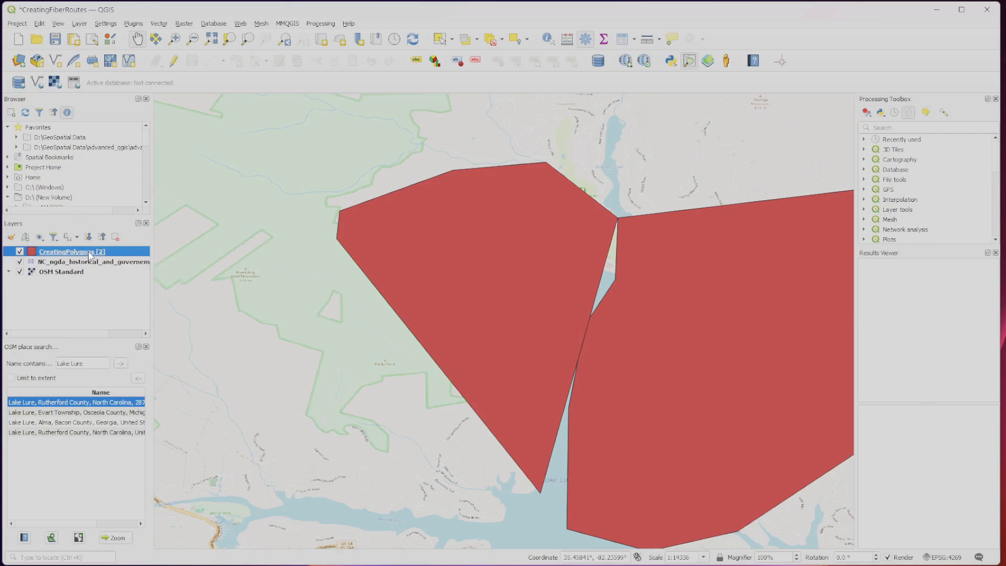
right_click(90, 255)
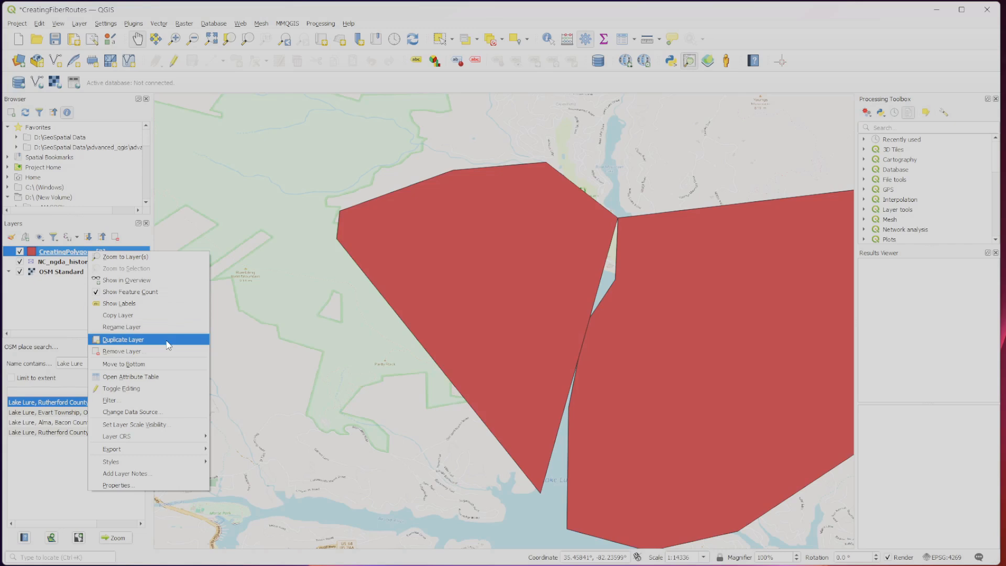
left_click(160, 376)
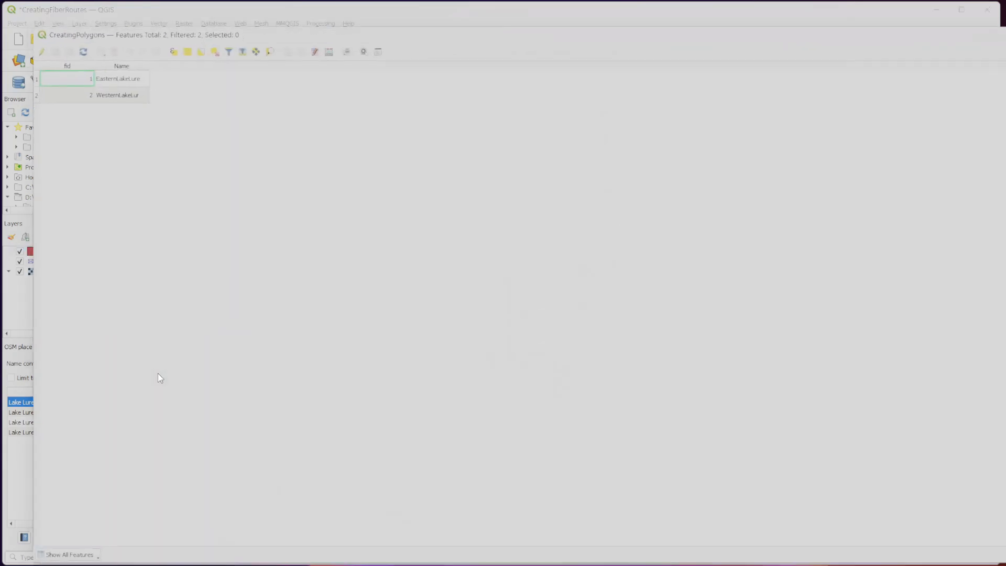
left_click(115, 81)
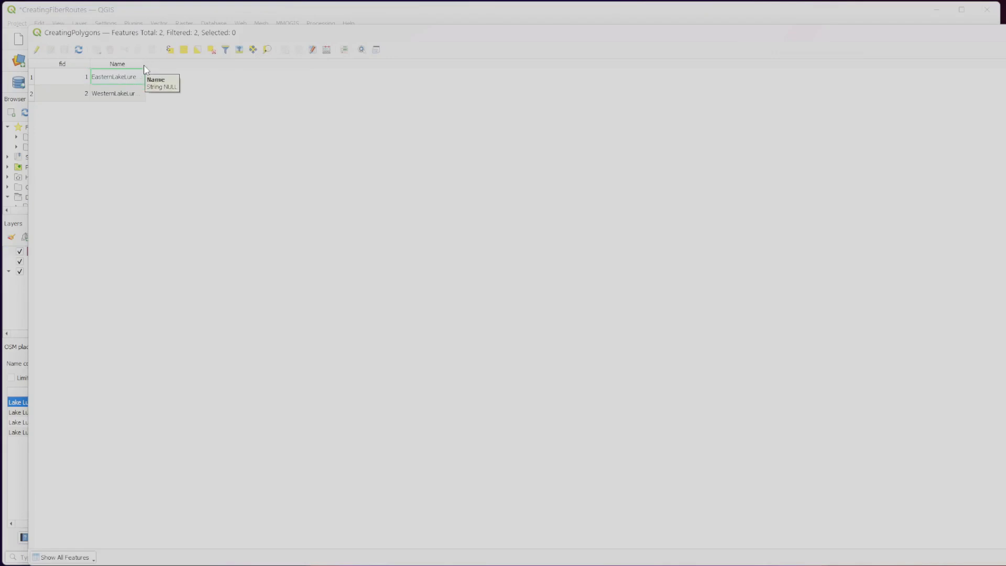
left_click_drag(145, 69, 207, 70)
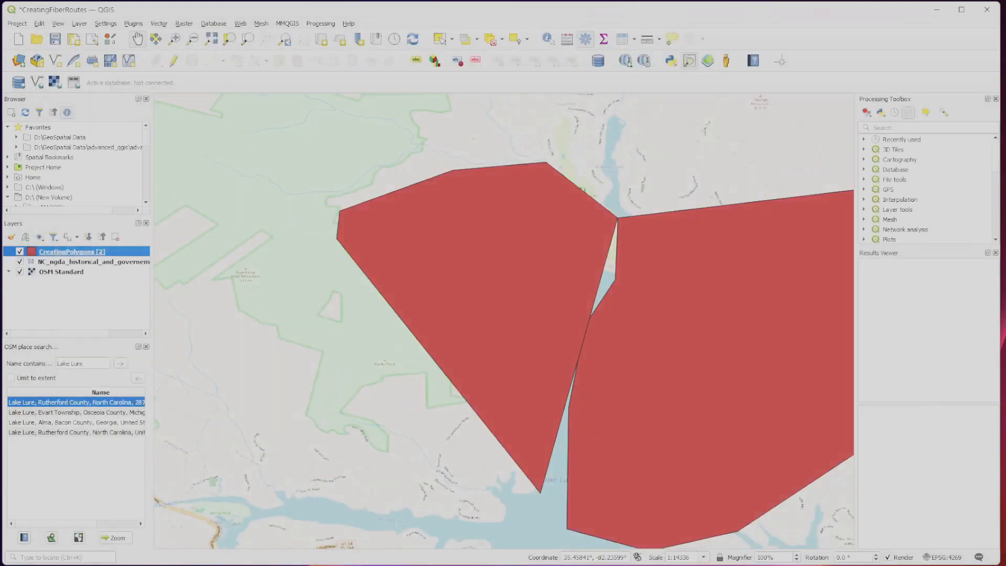
scroll(477, 382, "down", 4)
left_click_drag(466, 410, 406, 458)
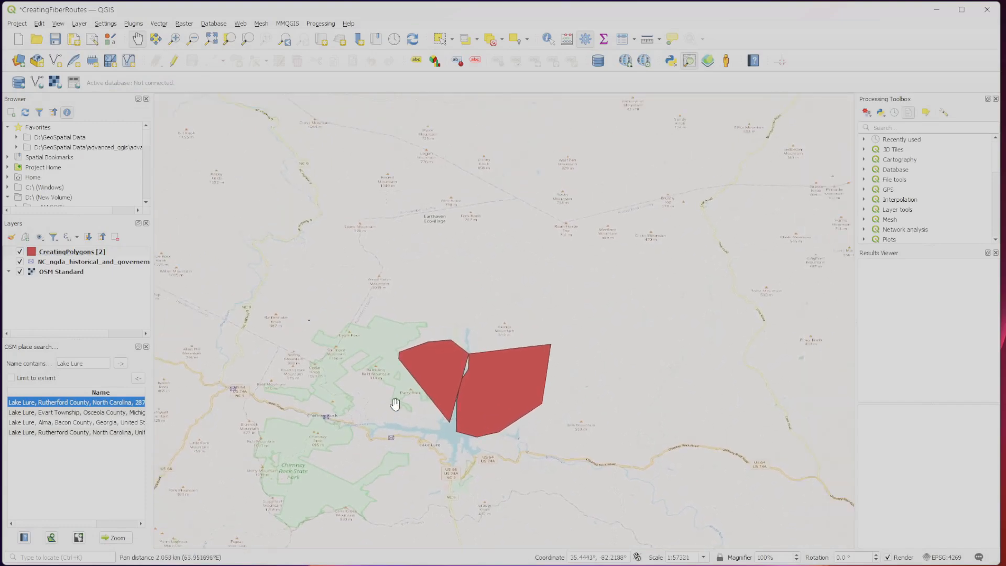
left_click_drag(395, 404, 533, 352)
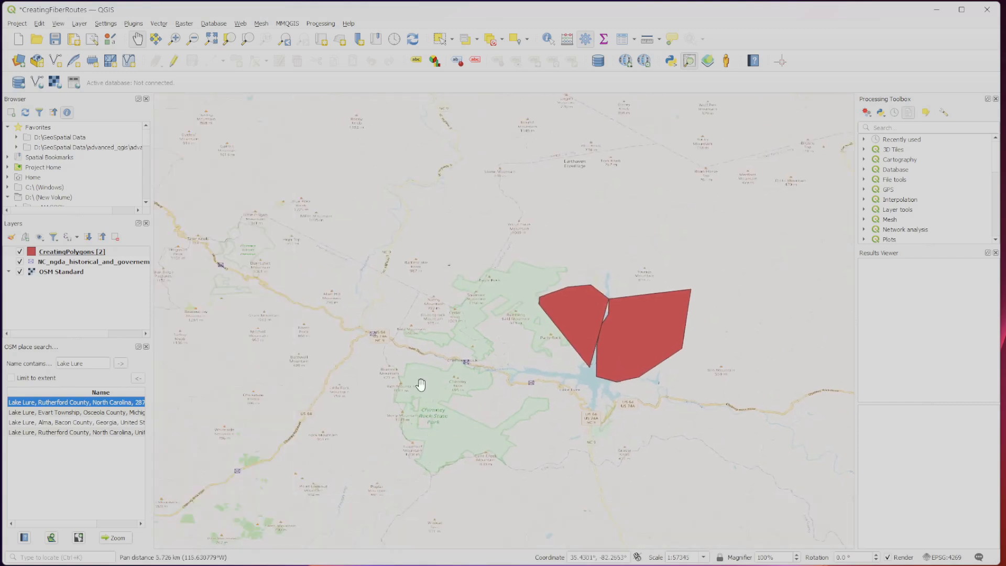
Start editing CreatingPolygons and outline a four-corner polygon along Memorial Highway, from west of Chimney Rock village to the western arm of Lake Lure
scroll(473, 445, "up", 1)
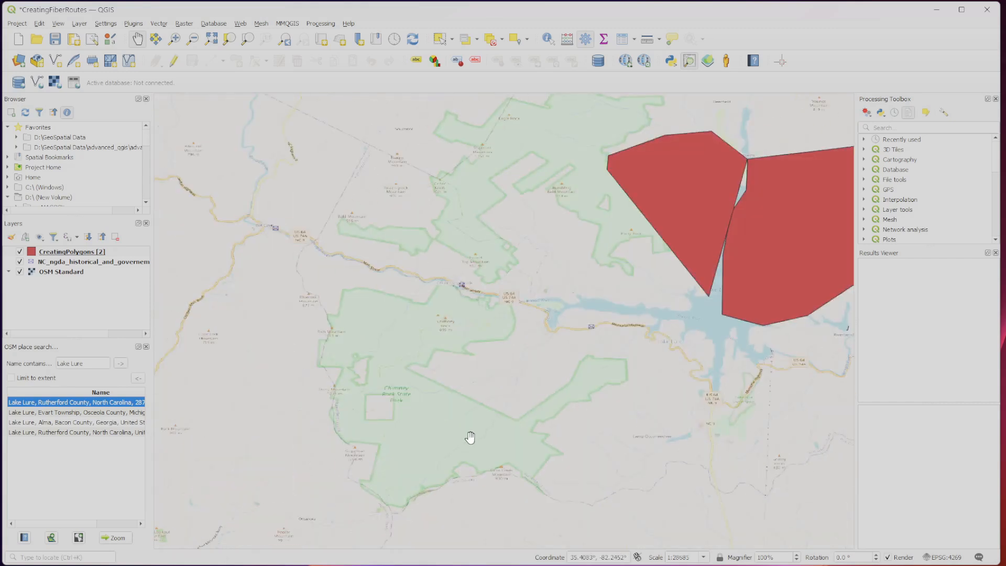
scroll(469, 437, "up", 1)
left_click_drag(411, 225, 363, 386)
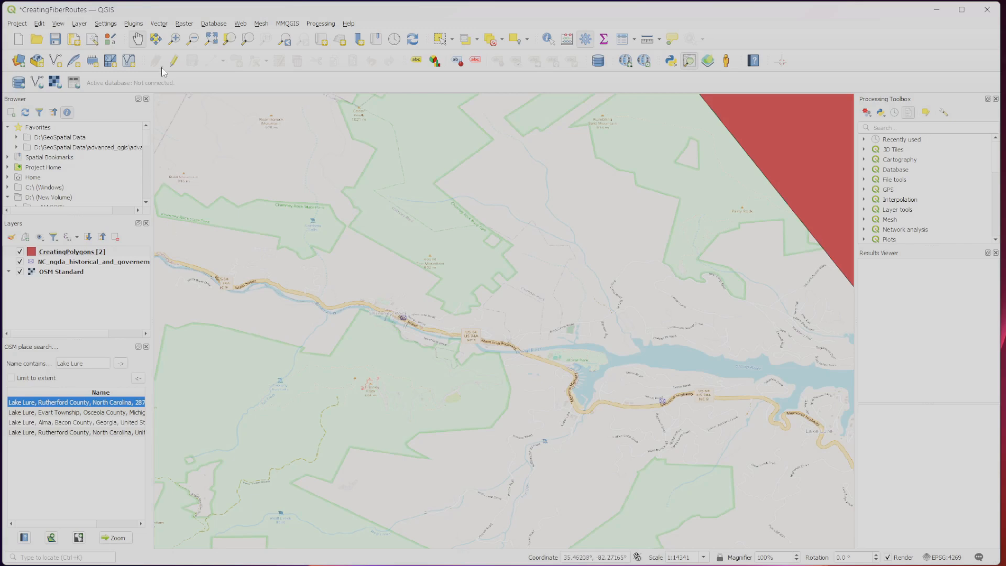
left_click(174, 62)
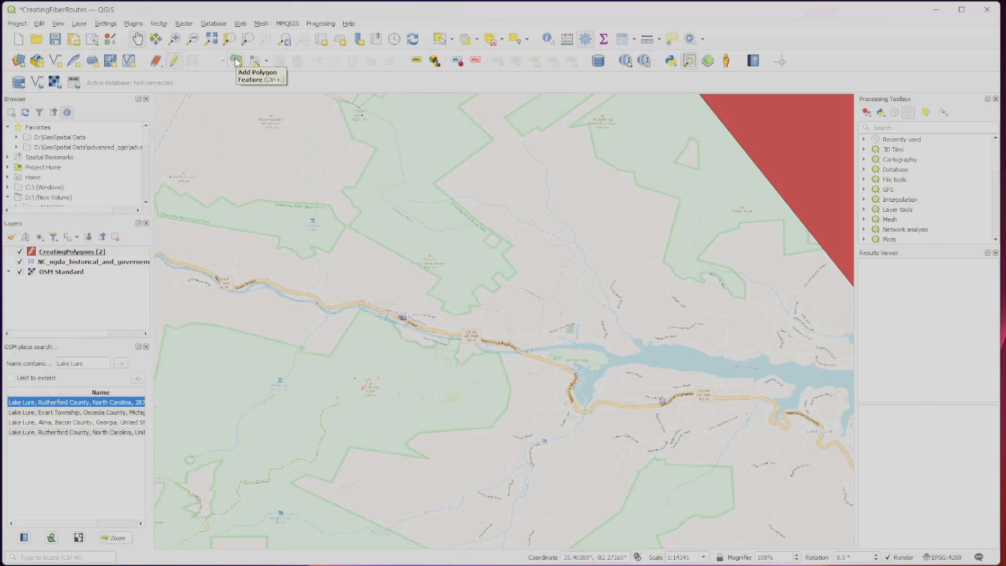
left_click(235, 62)
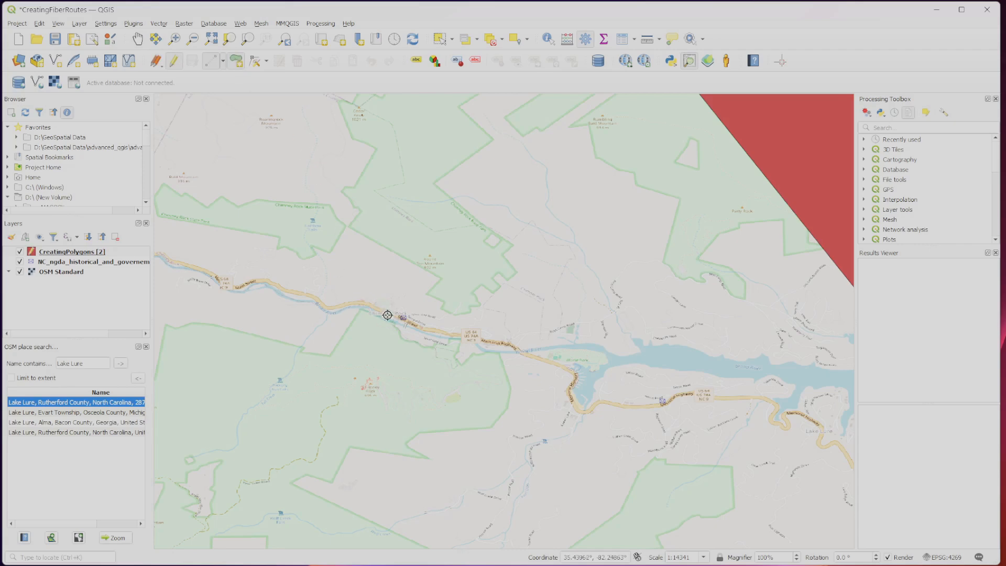
left_click(375, 260)
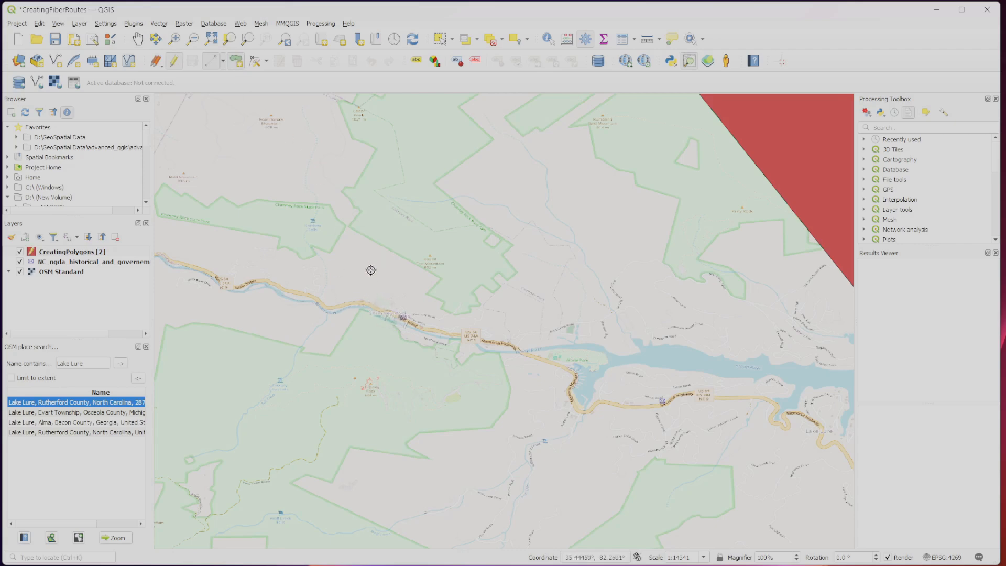
left_click(322, 354)
left_click(750, 489)
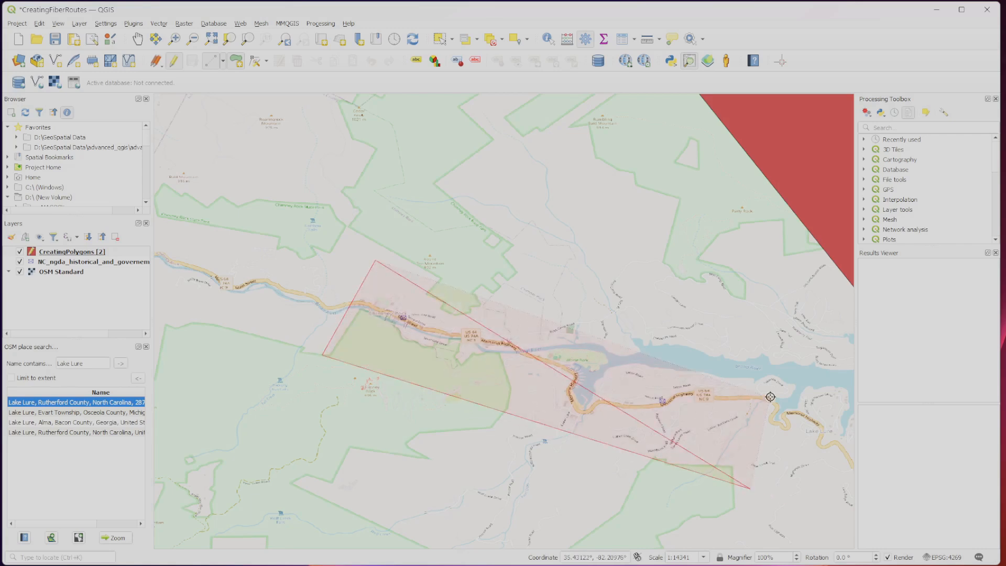
left_click(804, 369)
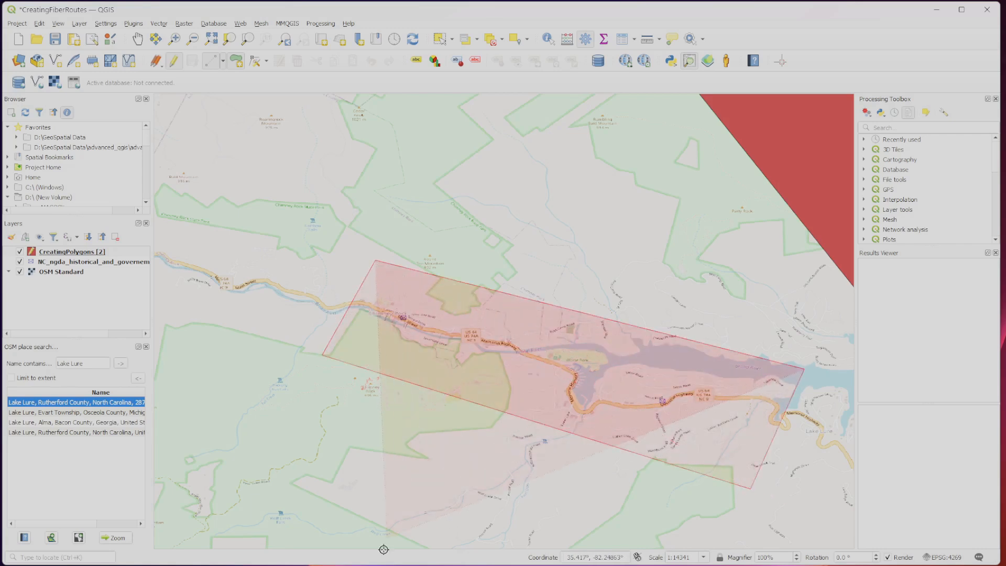
Finish the Memorial Highway polygon with the Name attribute Memorial Hospital
scroll(577, 378, "up", 1)
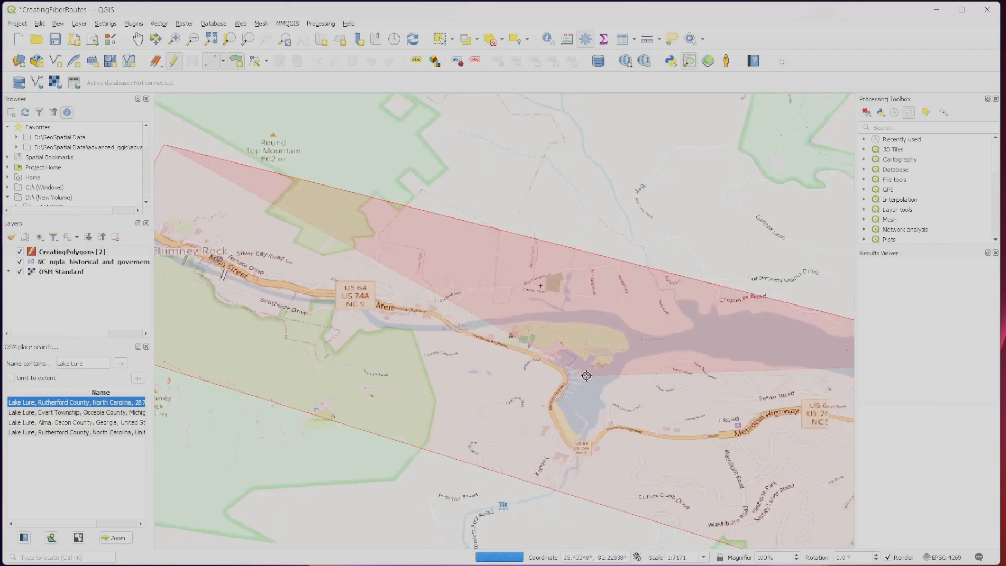
scroll(581, 377, "up", 1)
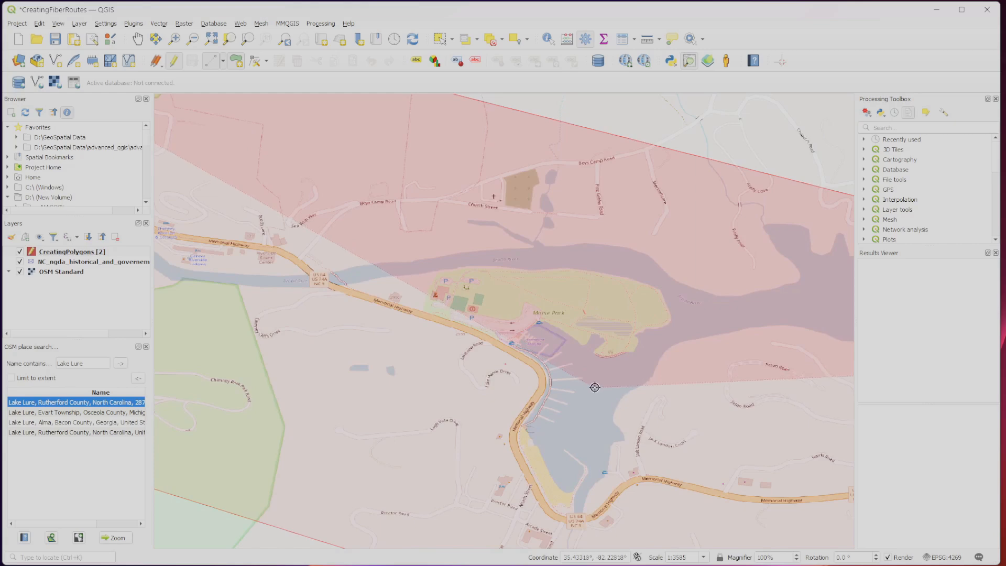
scroll(588, 385, "down", 1)
scroll(595, 388, "down", 1)
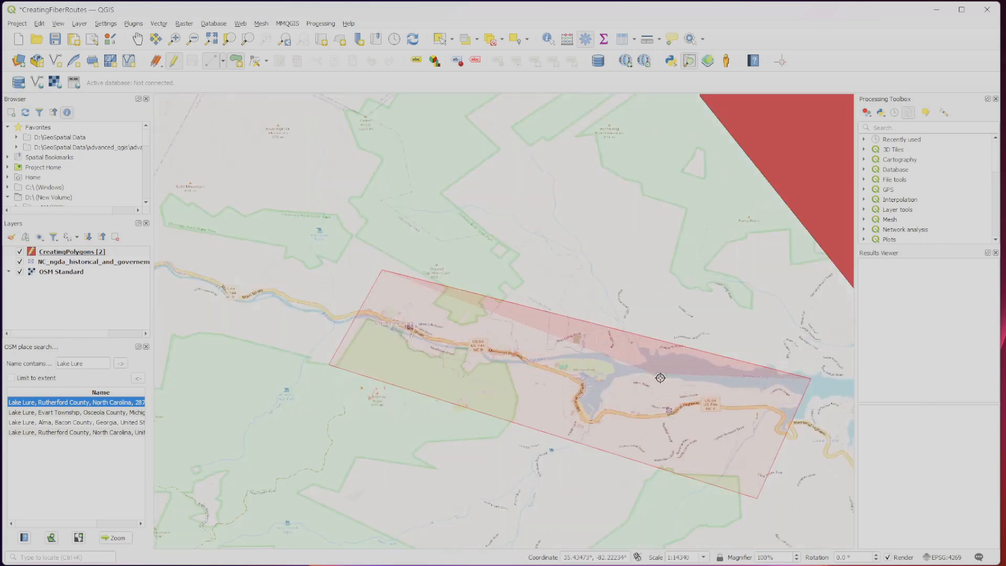
right_click(529, 437)
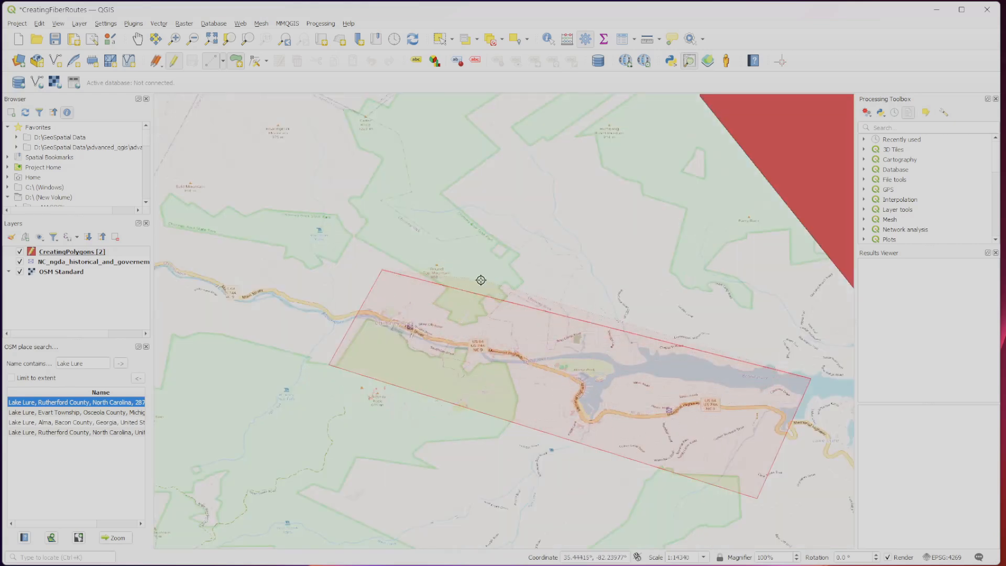
key("Tab")
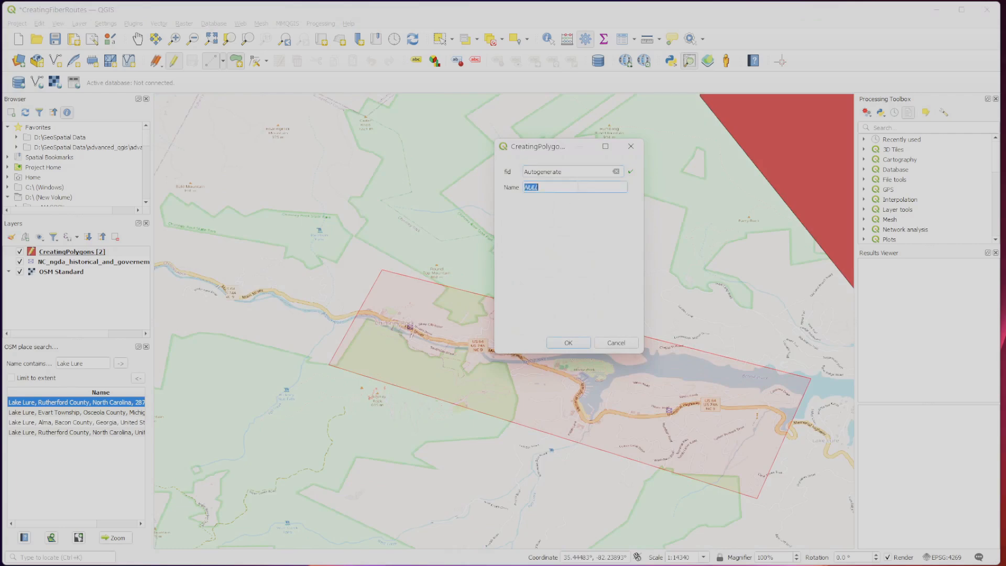
type("Mem")
type("orial Hospital")
key("Return")
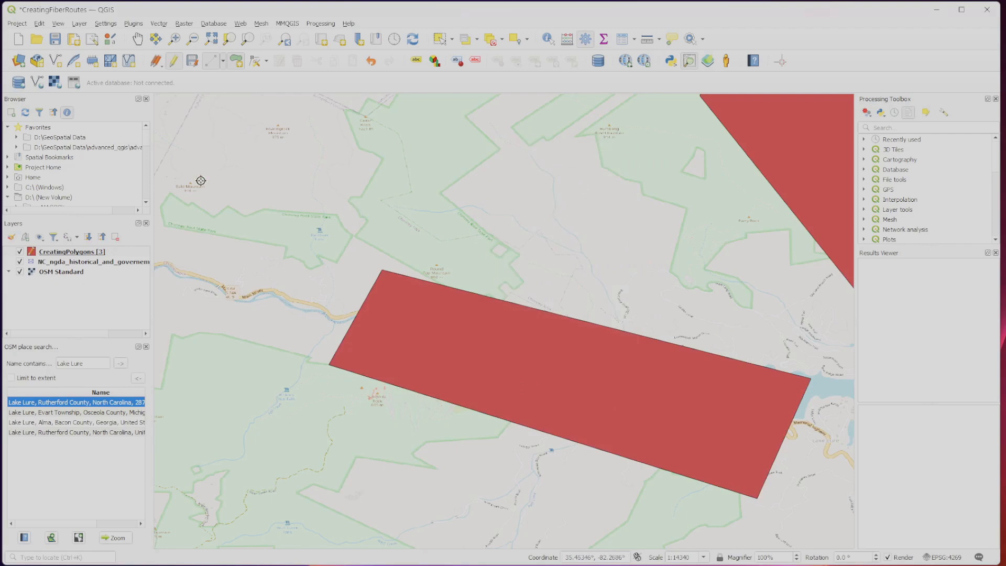
Stop editing and save the changes to CreatingPolygons, then move the NC_ngda_historical layer above it in the layer order
left_click(178, 61)
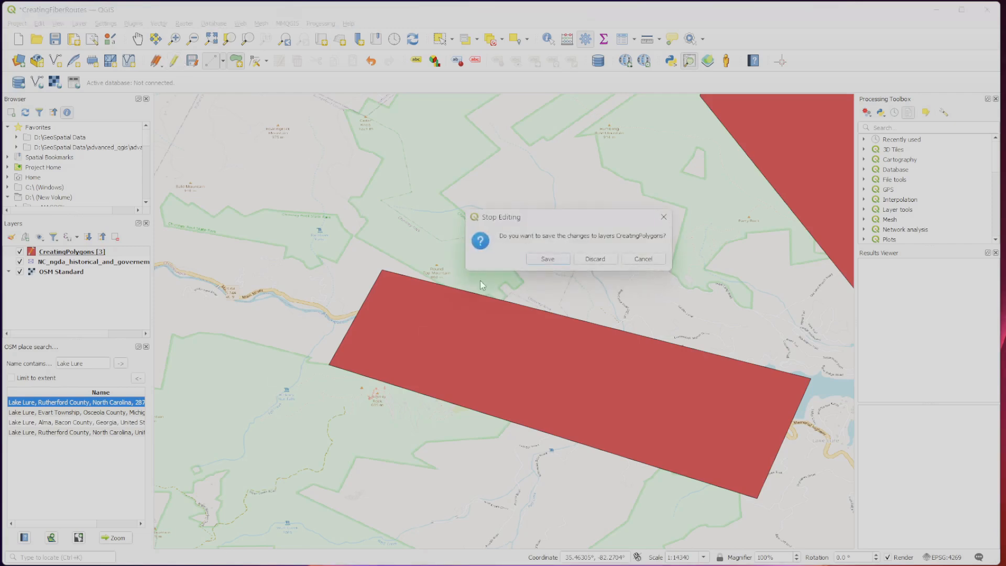
left_click(547, 259)
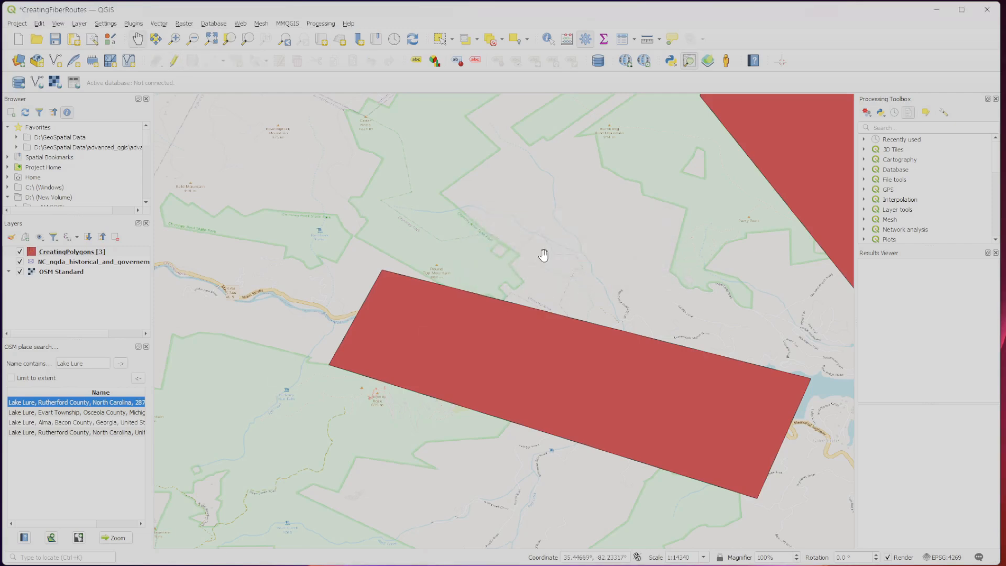
left_click_drag(48, 263, 32, 247)
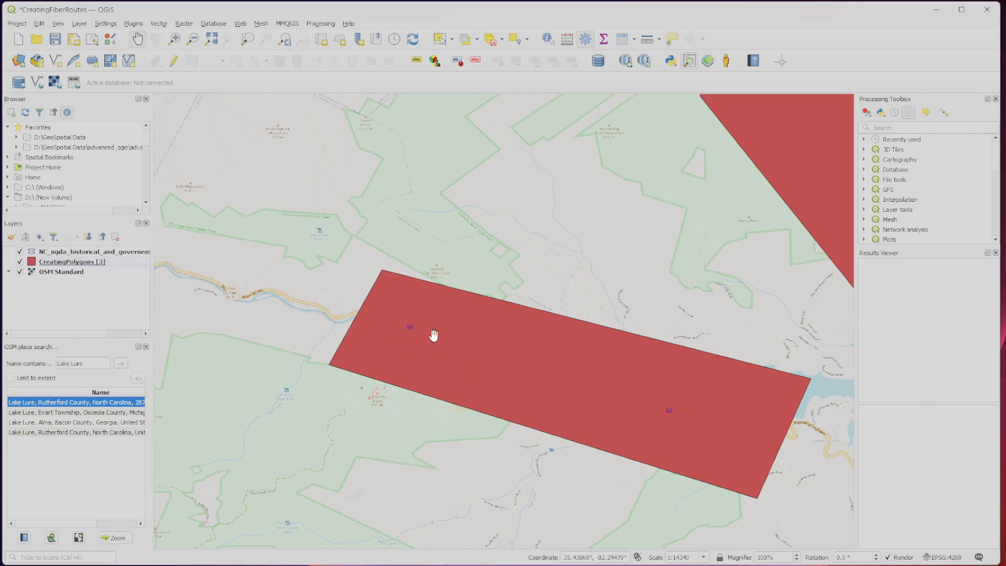